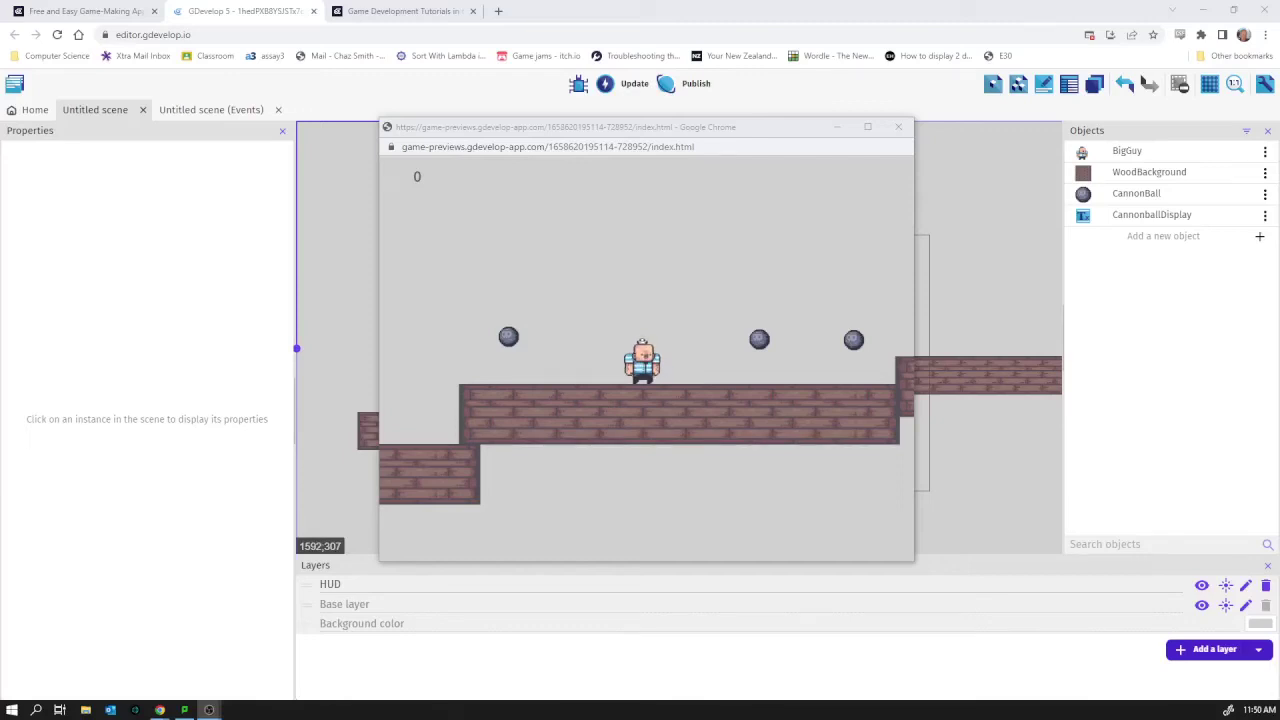
# Run right and jump along the brick platforms, collecting cannonballs until the counter shows 3
pyautogui.click(652, 117)
pyautogui.press('Right')
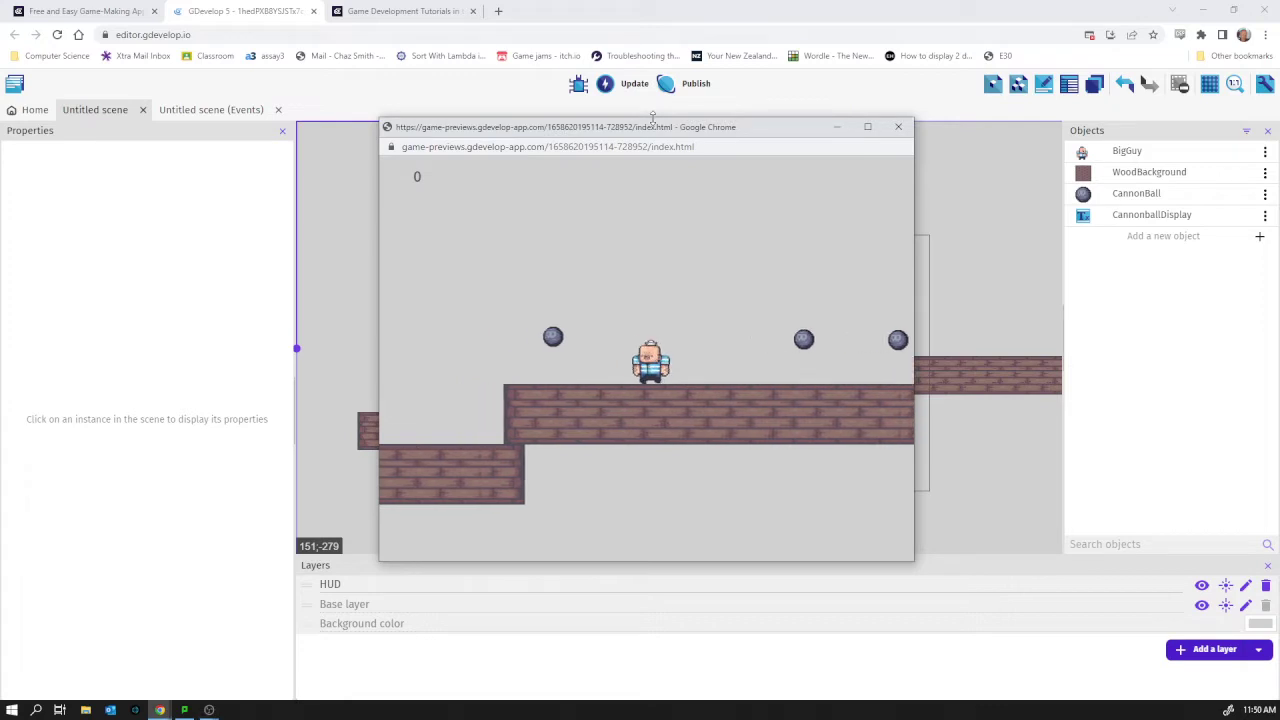
pyautogui.press('Right')
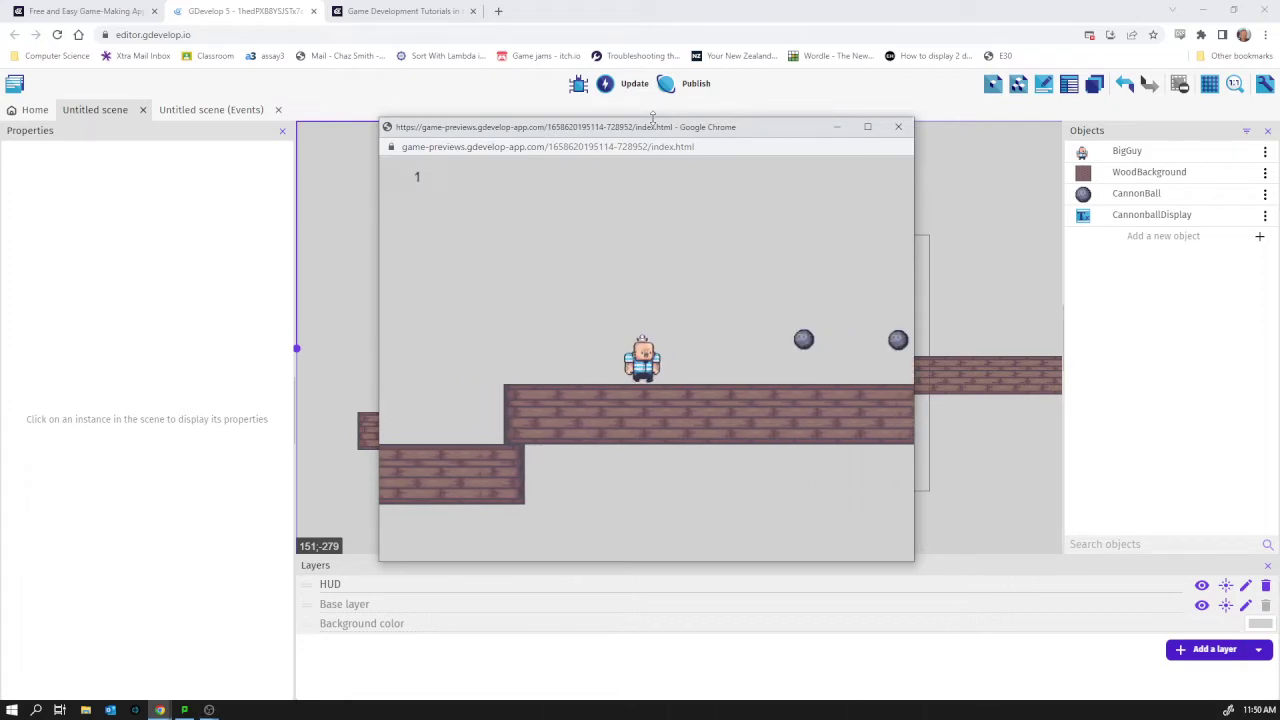
pyautogui.press('Right')
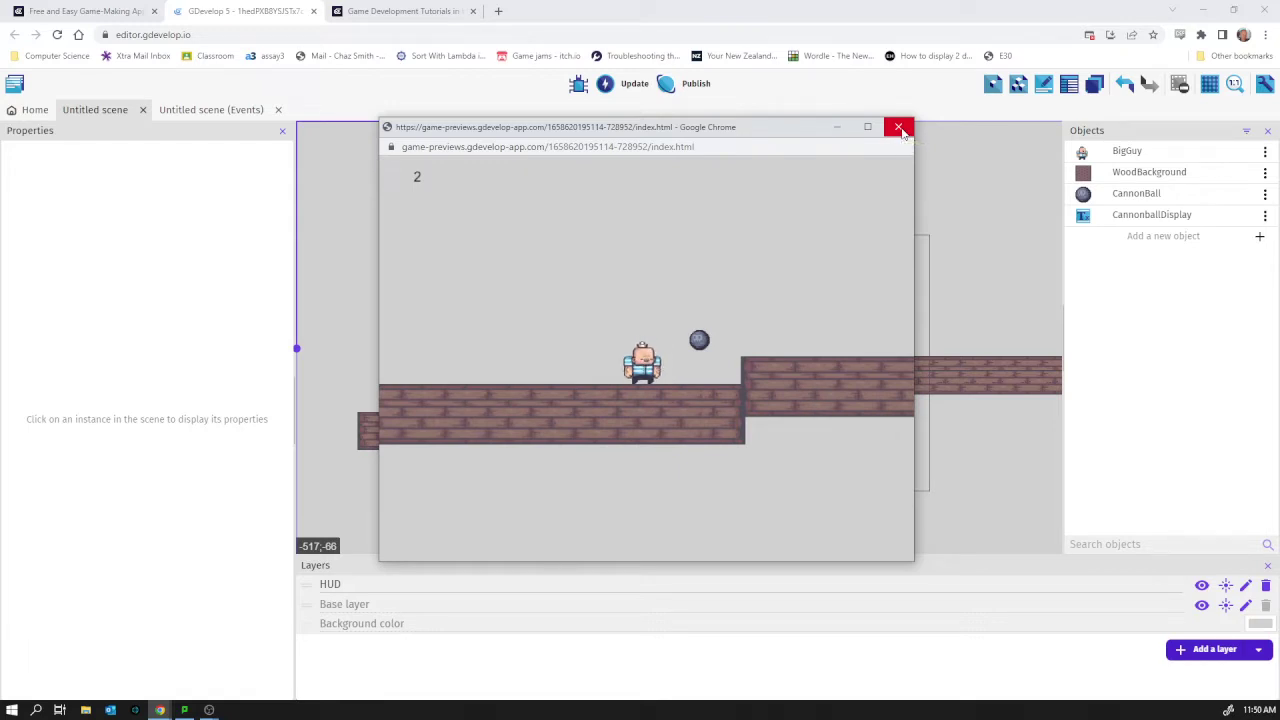
pyautogui.press('Right')
pyautogui.press('space')
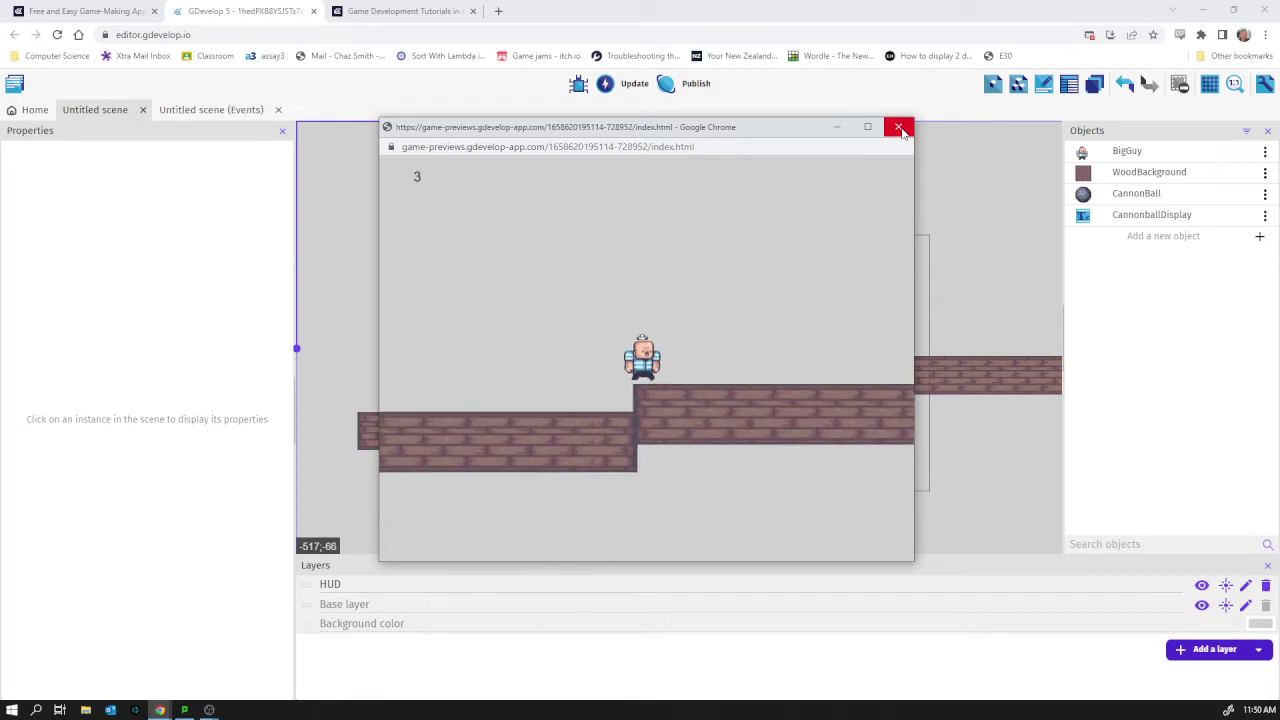
pyautogui.press('space')
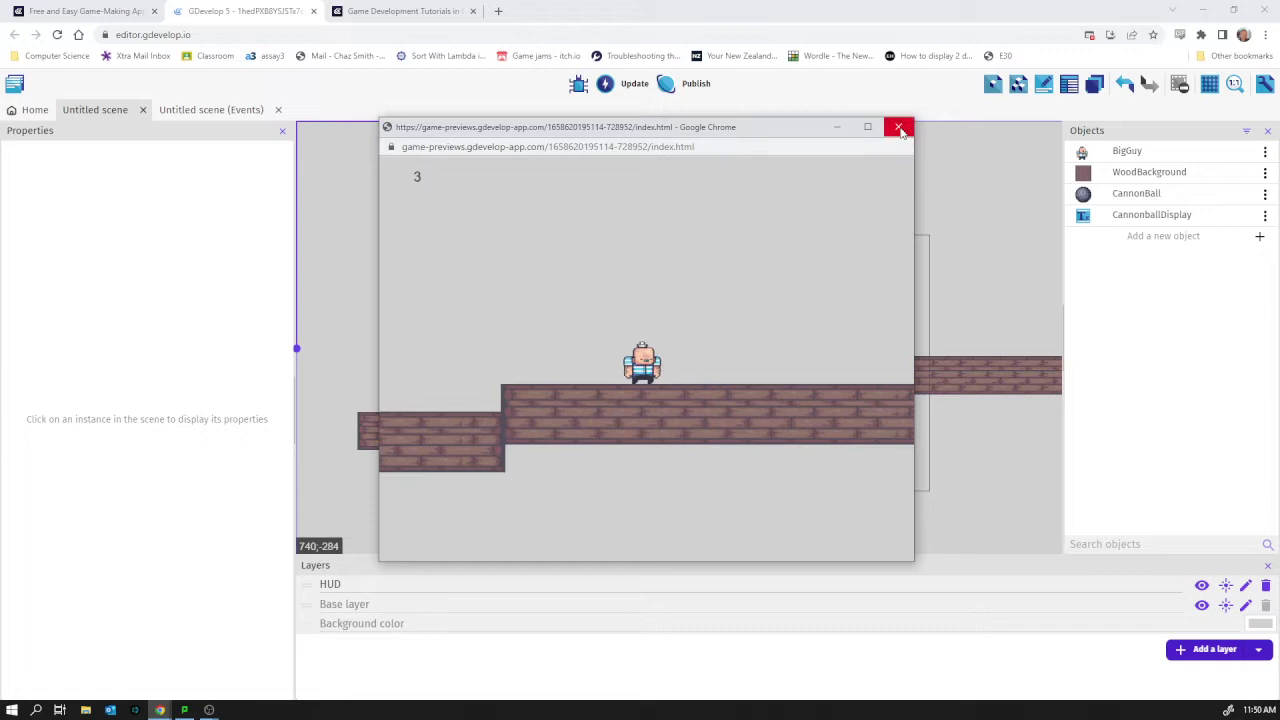
# Close the preview and create a new empty sprite object, NewSprite
pyautogui.click(900, 130)
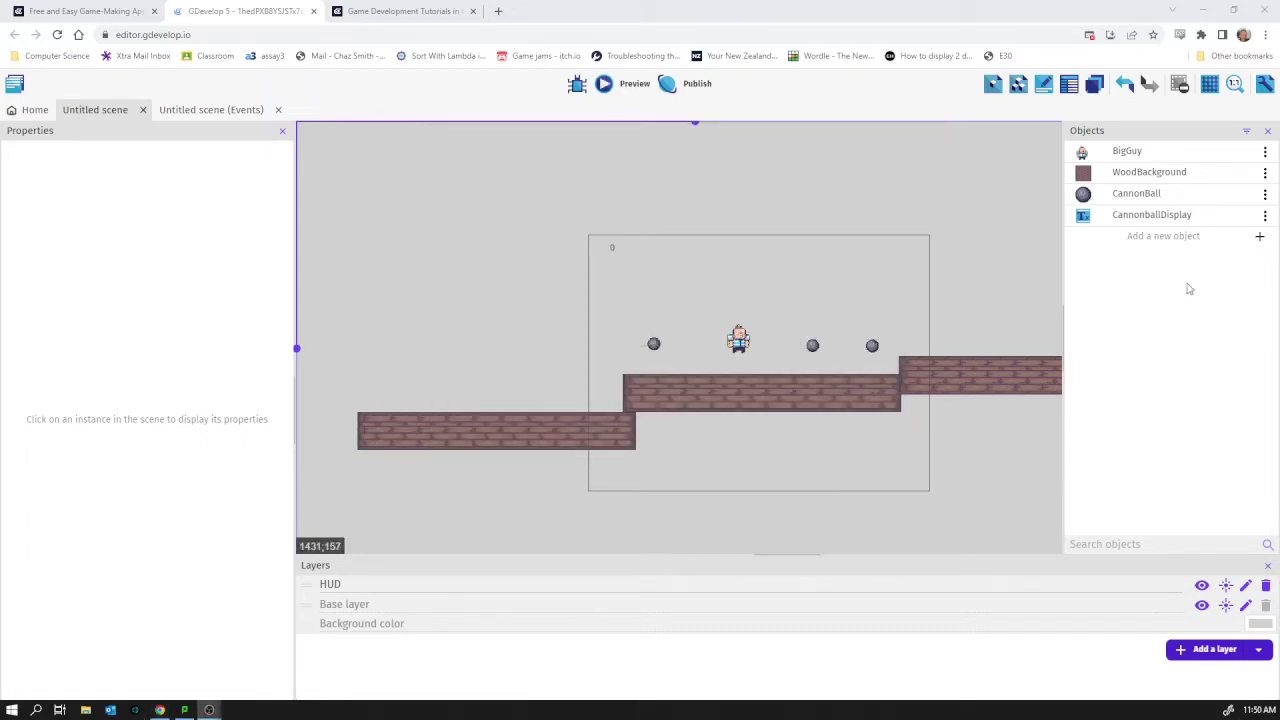
pyautogui.click(1158, 237)
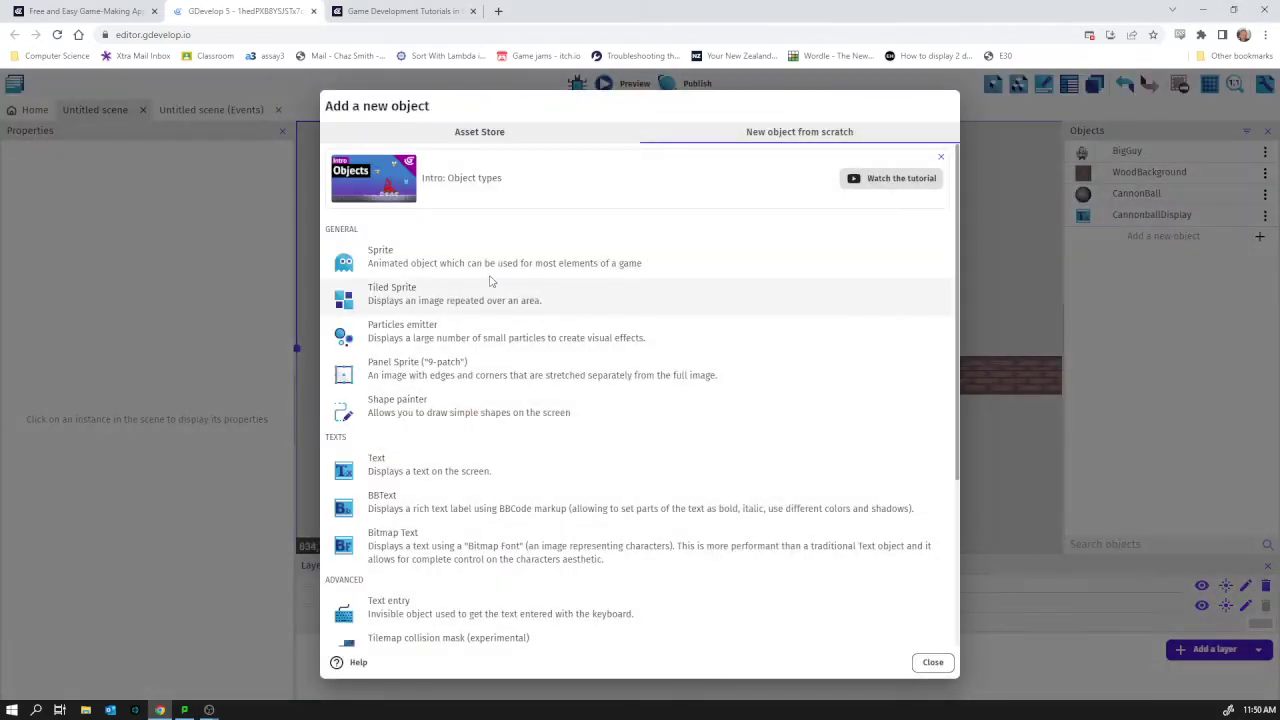
pyautogui.click(418, 262)
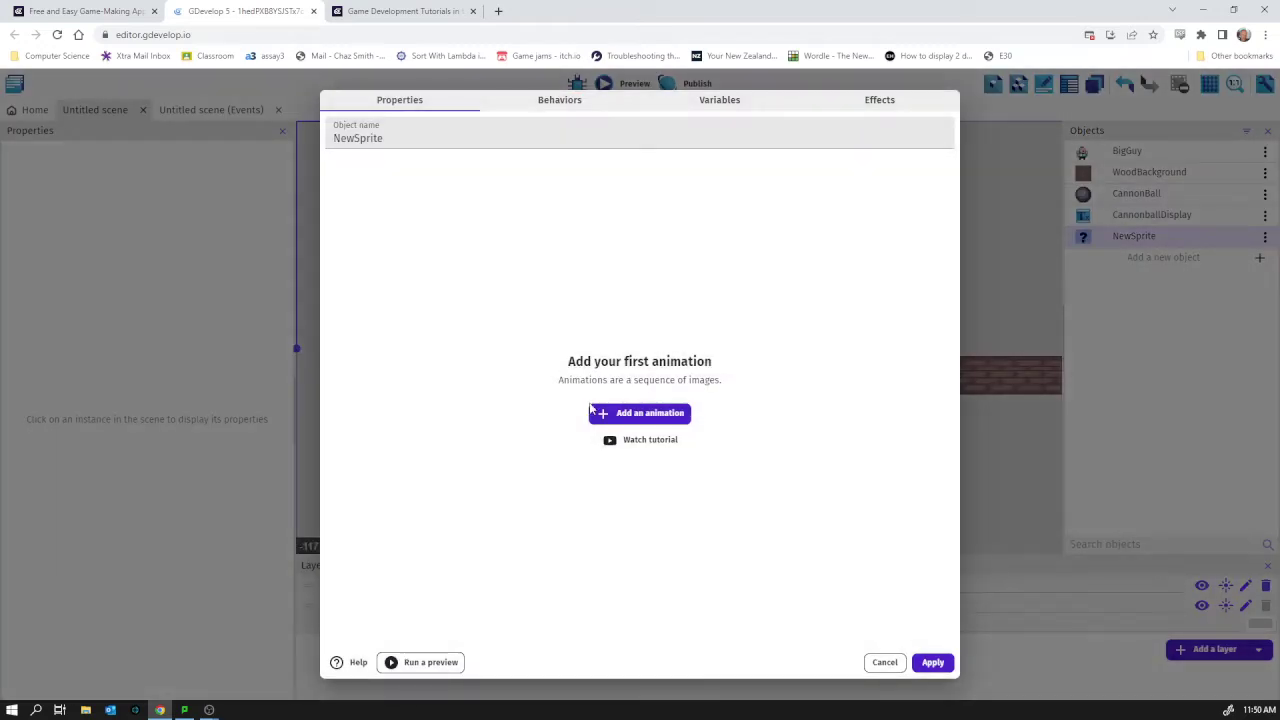
pyautogui.click(636, 413)
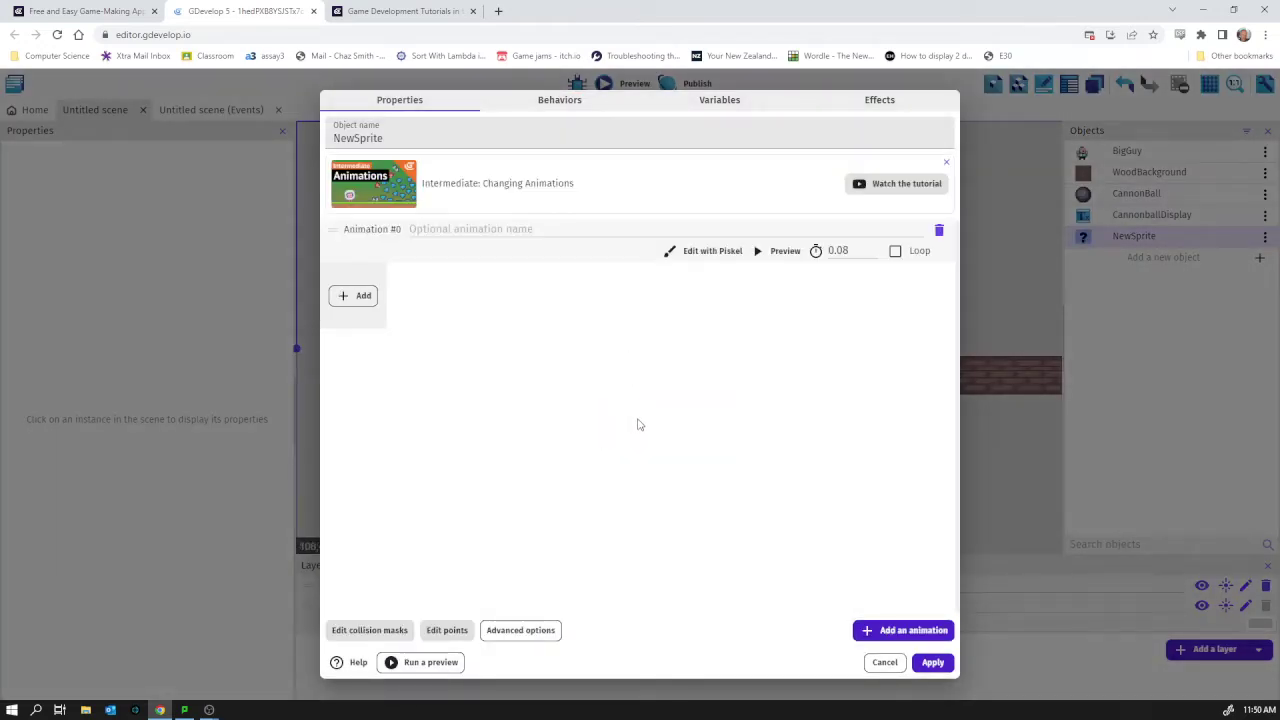
pyautogui.click(884, 662)
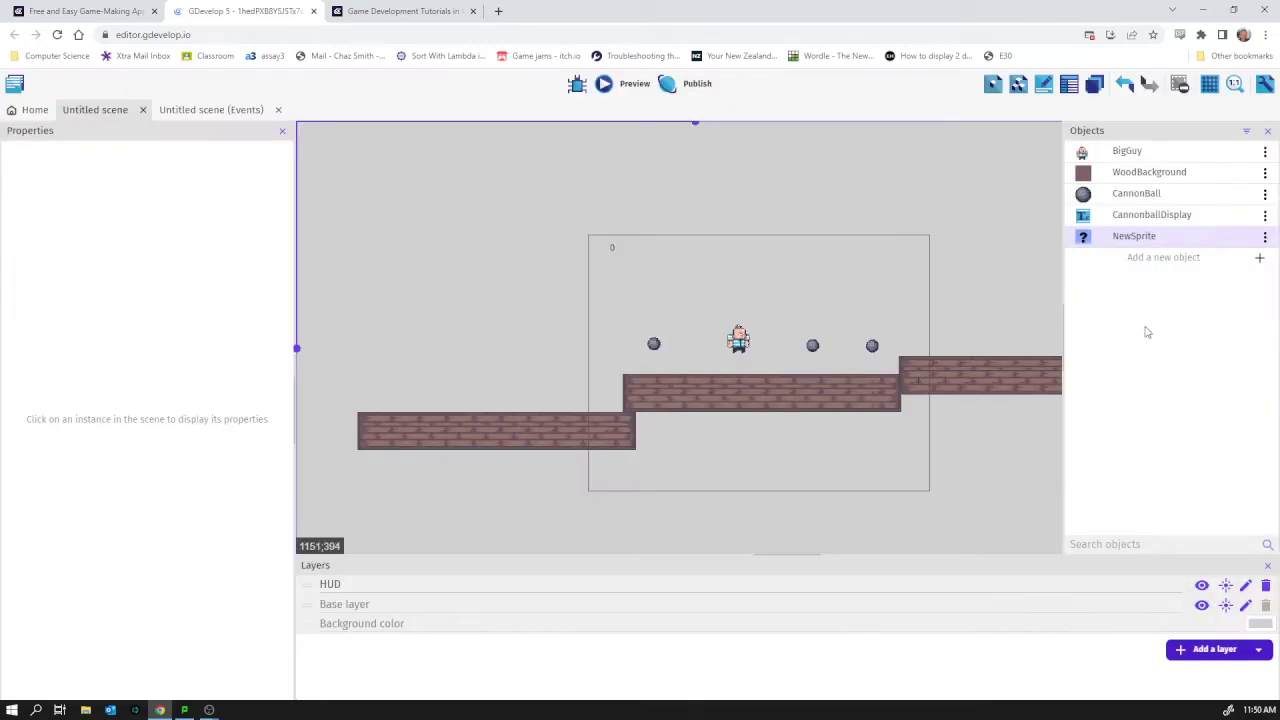
# Add the Pirate Bomb pack's Platform asset from the Asset Store to the scene
pyautogui.click(1150, 258)
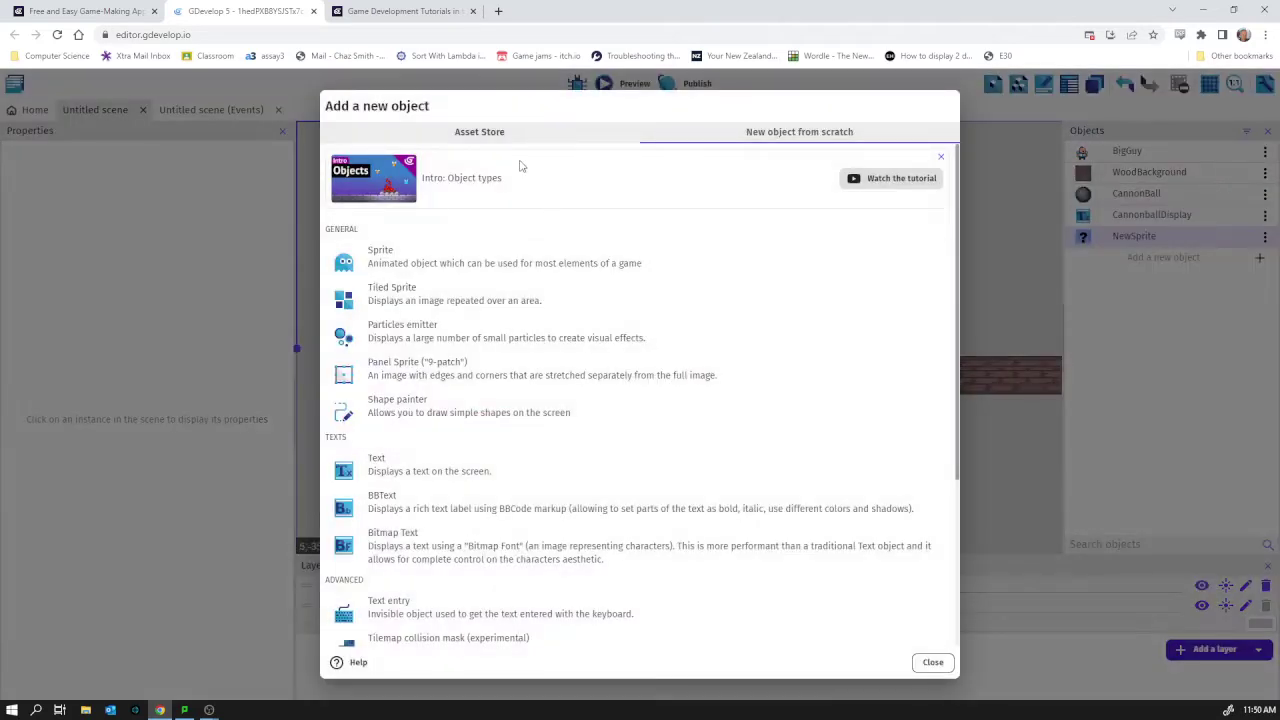
pyautogui.click(507, 140)
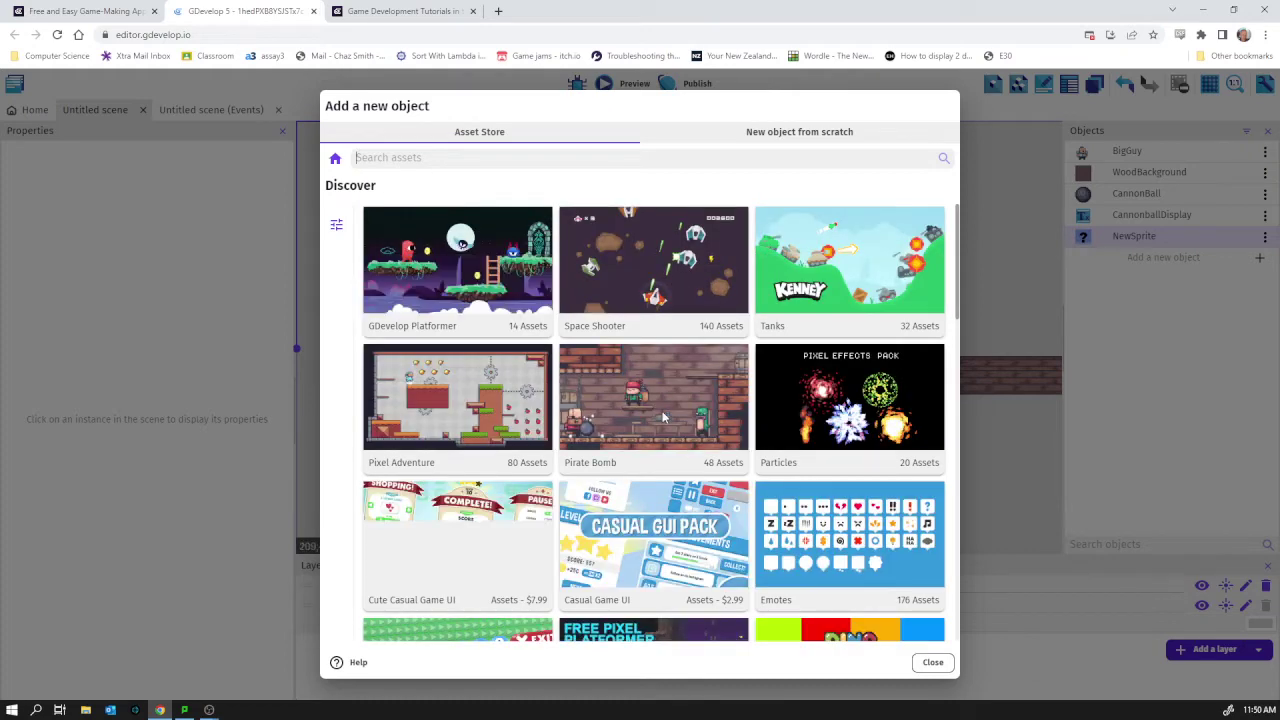
pyautogui.click(660, 416)
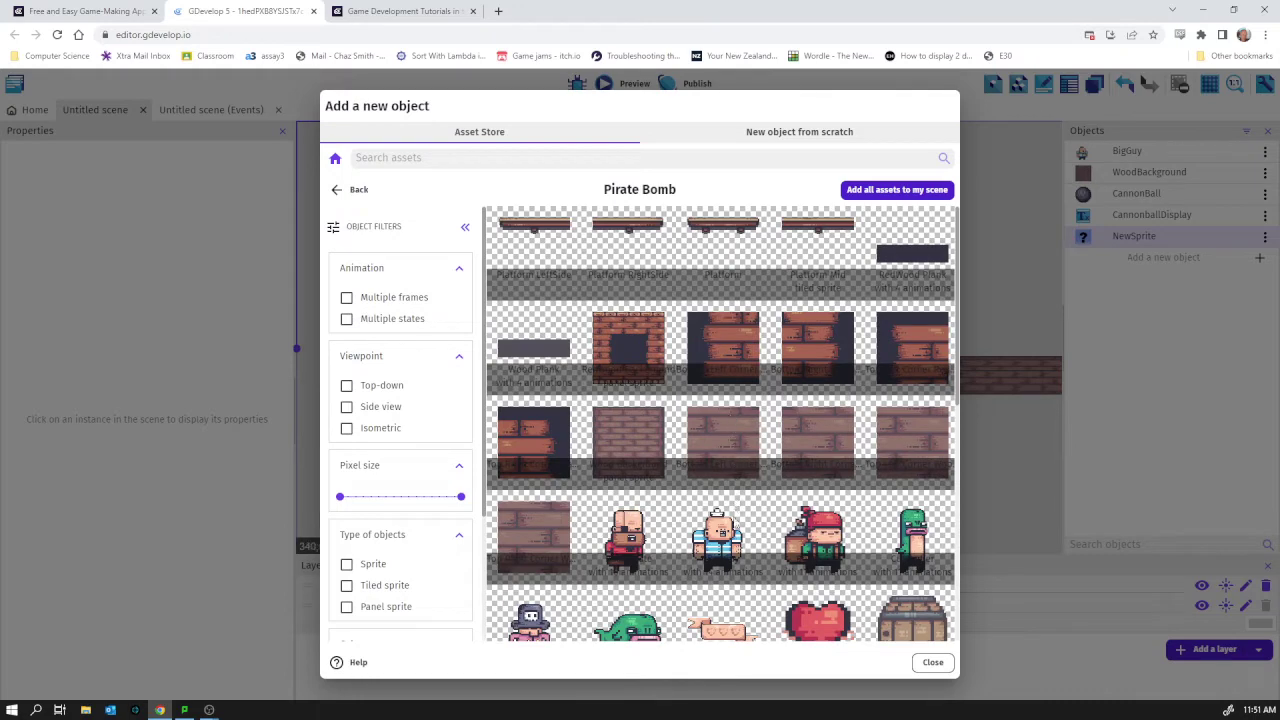
pyautogui.scroll(-5, 736, 523)
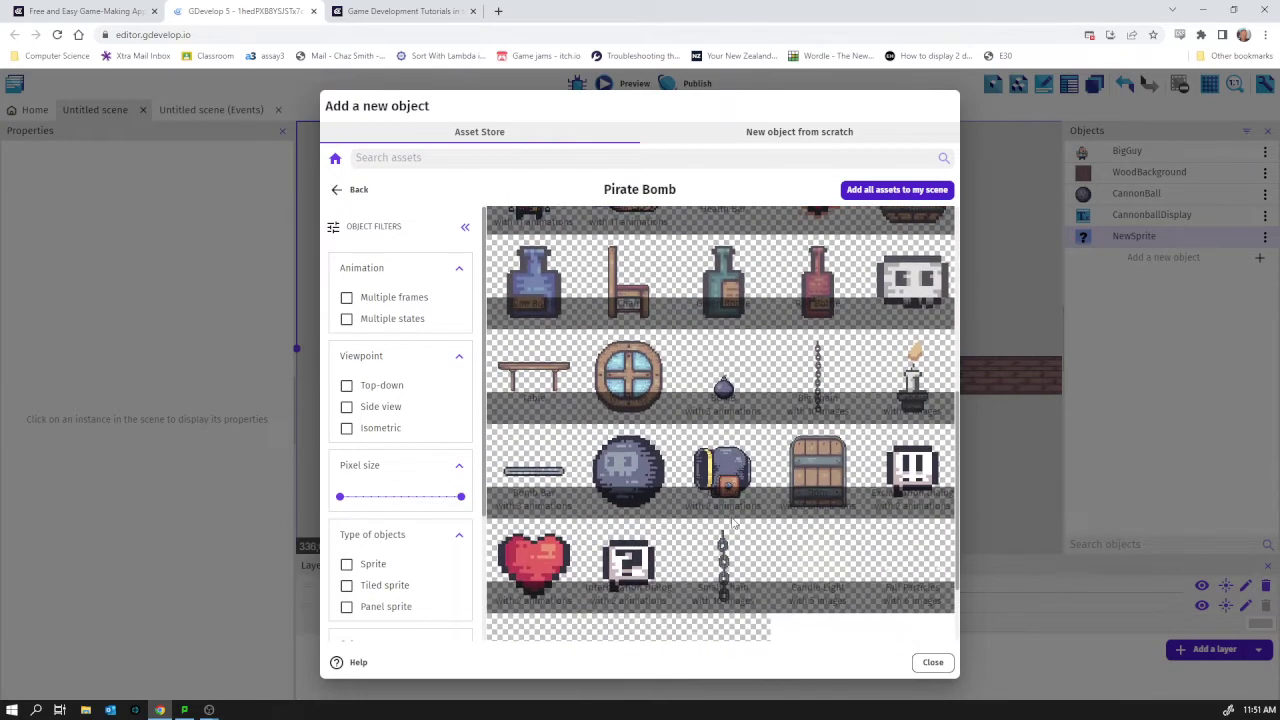
pyautogui.scroll(6, 729, 517)
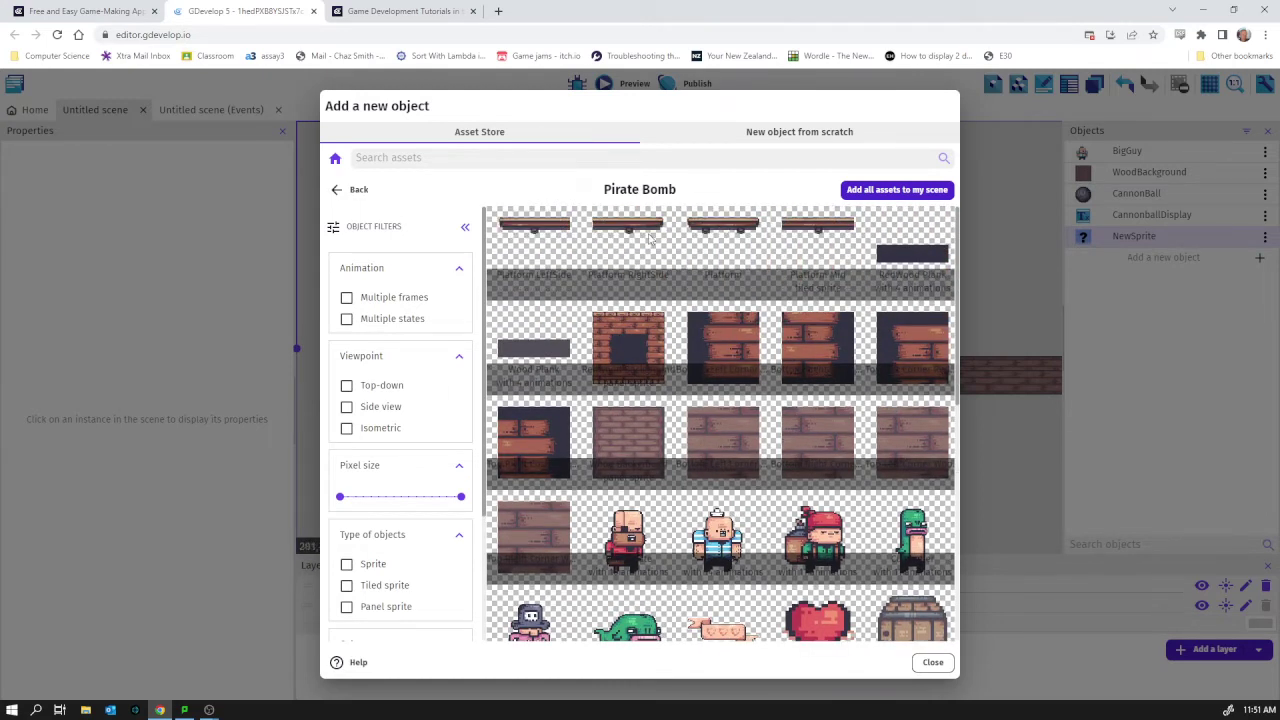
pyautogui.click(722, 228)
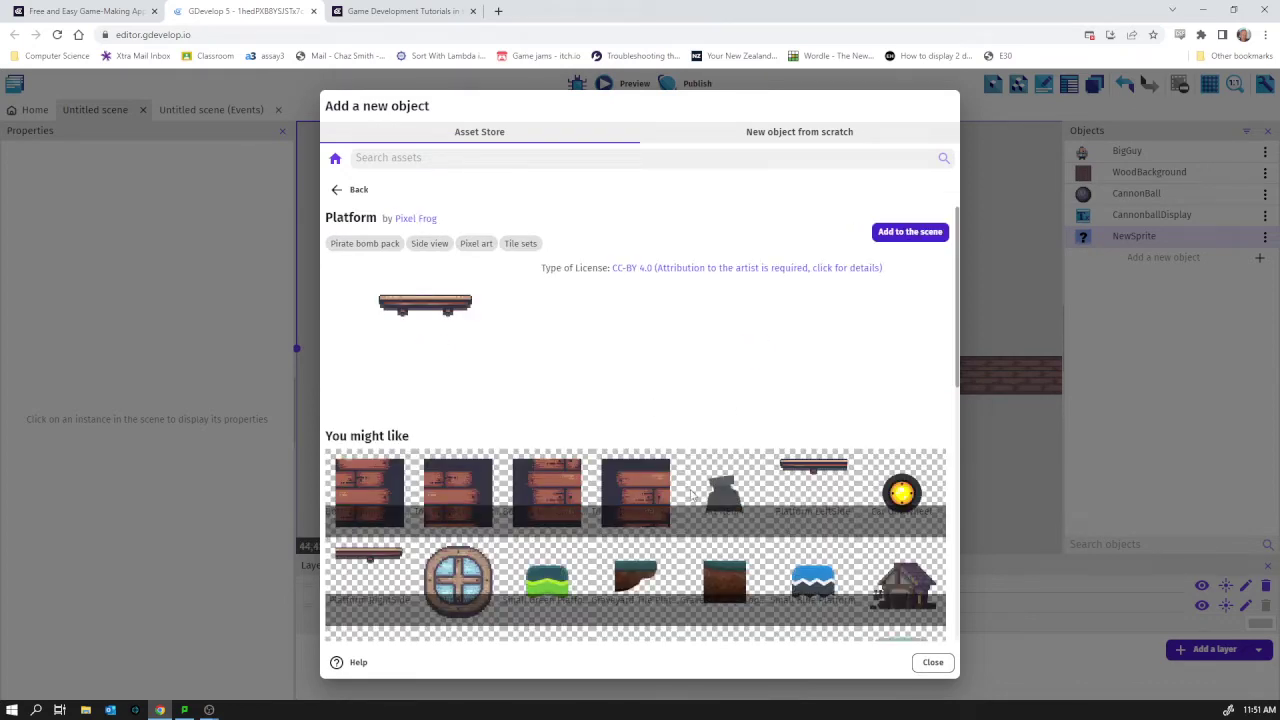
pyautogui.click(900, 232)
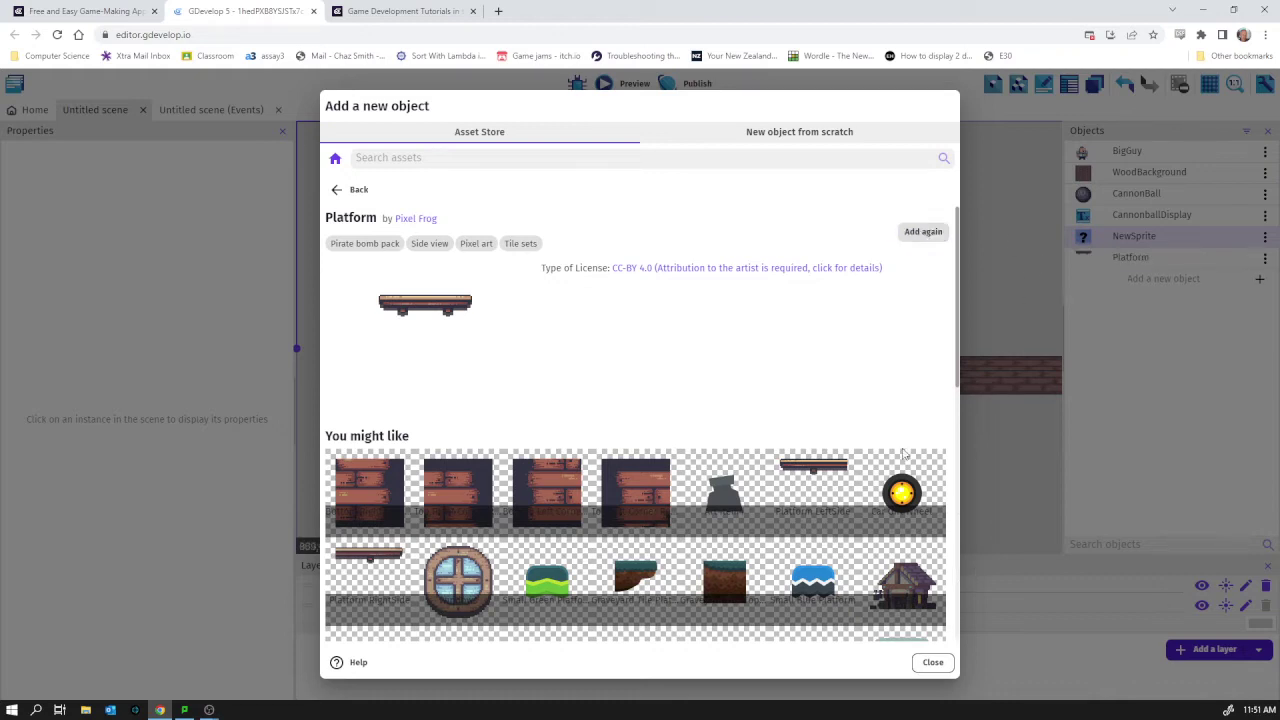
pyautogui.click(926, 662)
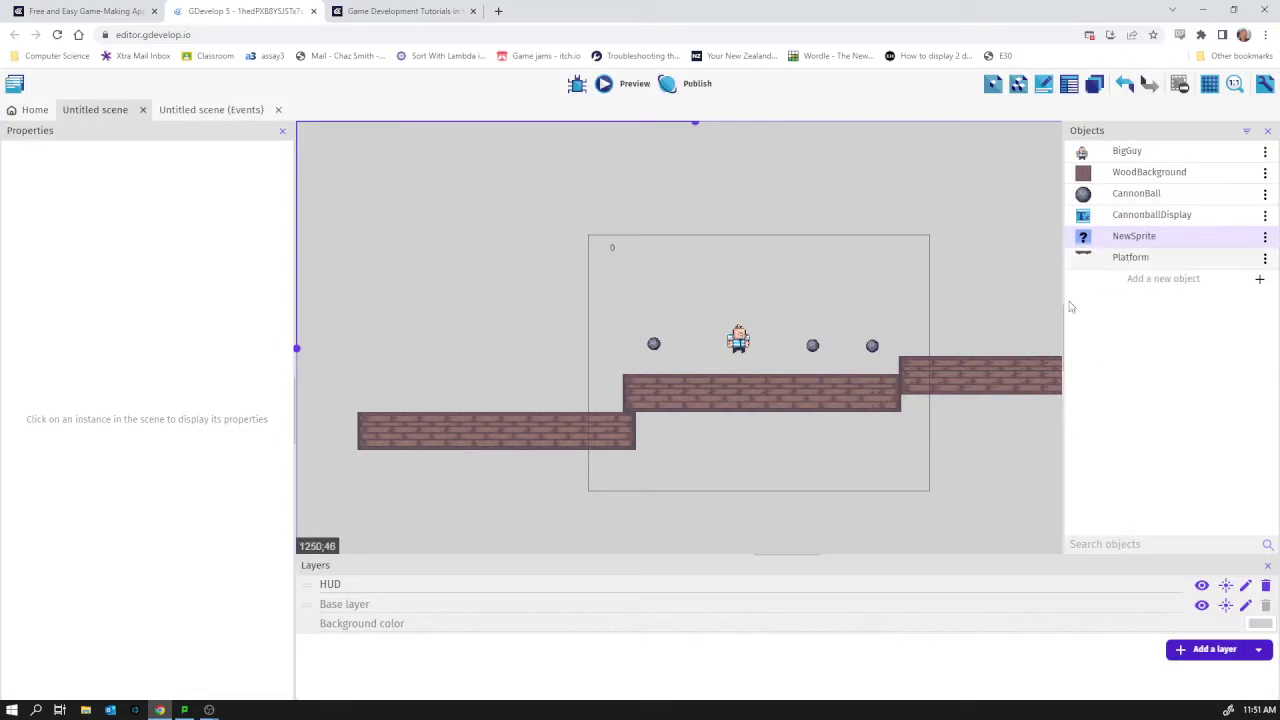
# Place a Platform instance at X 737, Y 201, reposition two wood platforms, and open Platform's options
pyautogui.moveTo(1128, 258); pyautogui.dragTo(920, 265)
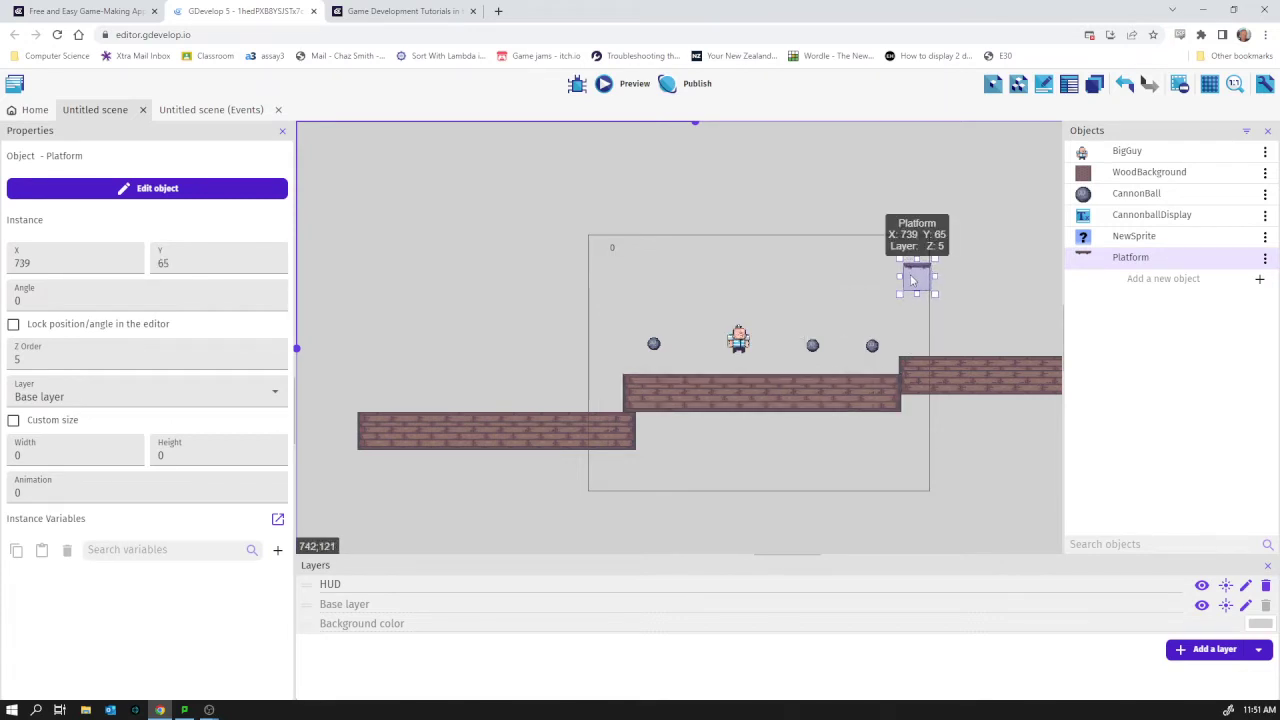
pyautogui.moveTo(1000, 340); pyautogui.dragTo(1053, 208)
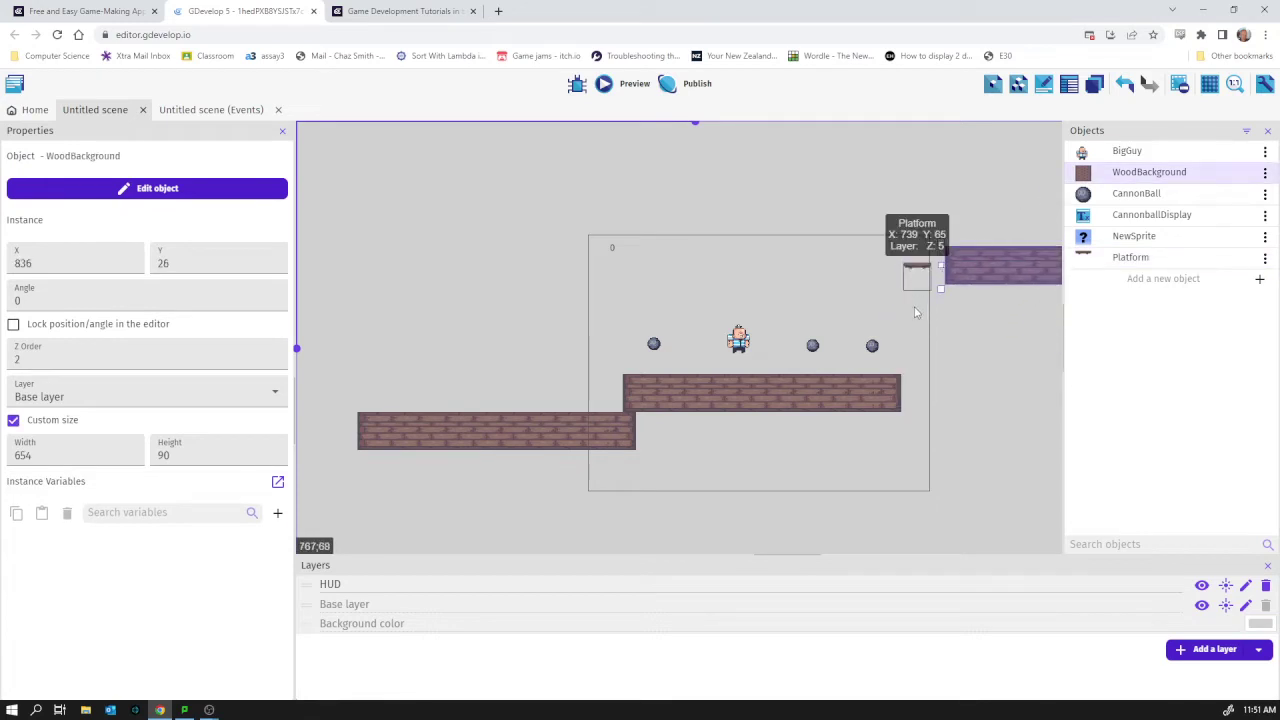
pyautogui.moveTo(915, 278); pyautogui.dragTo(915, 337)
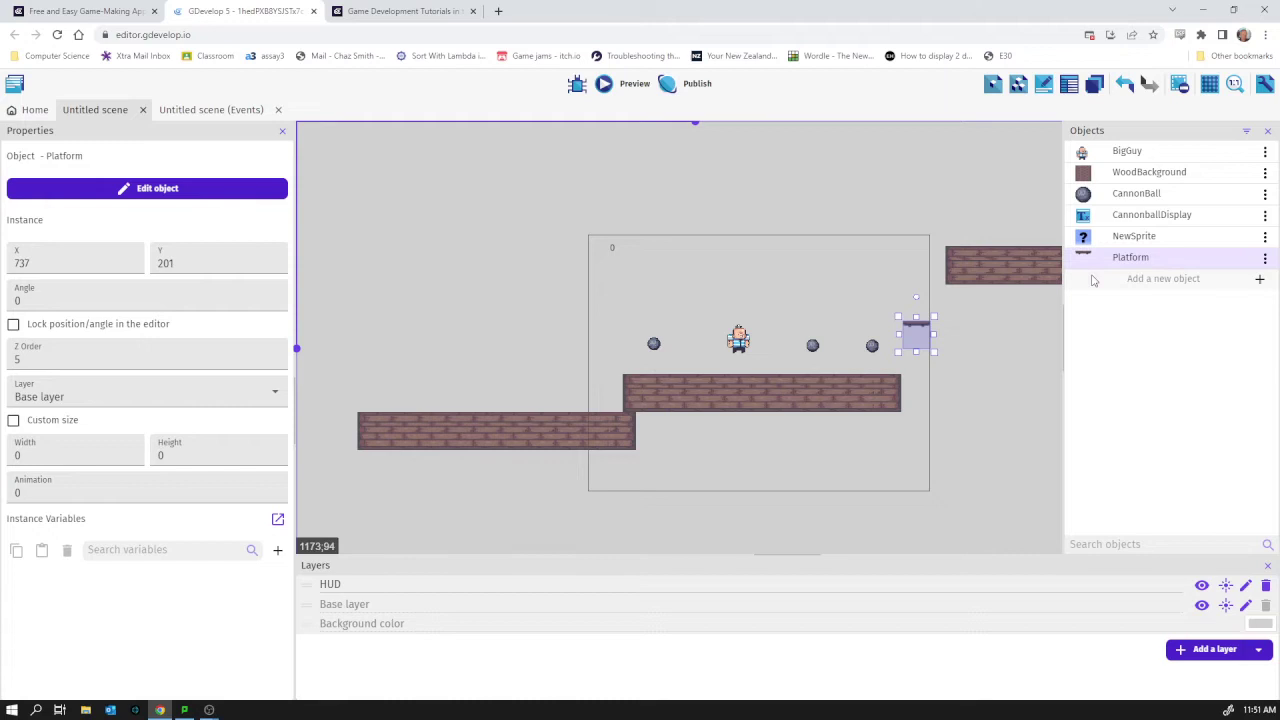
pyautogui.click(1265, 258)
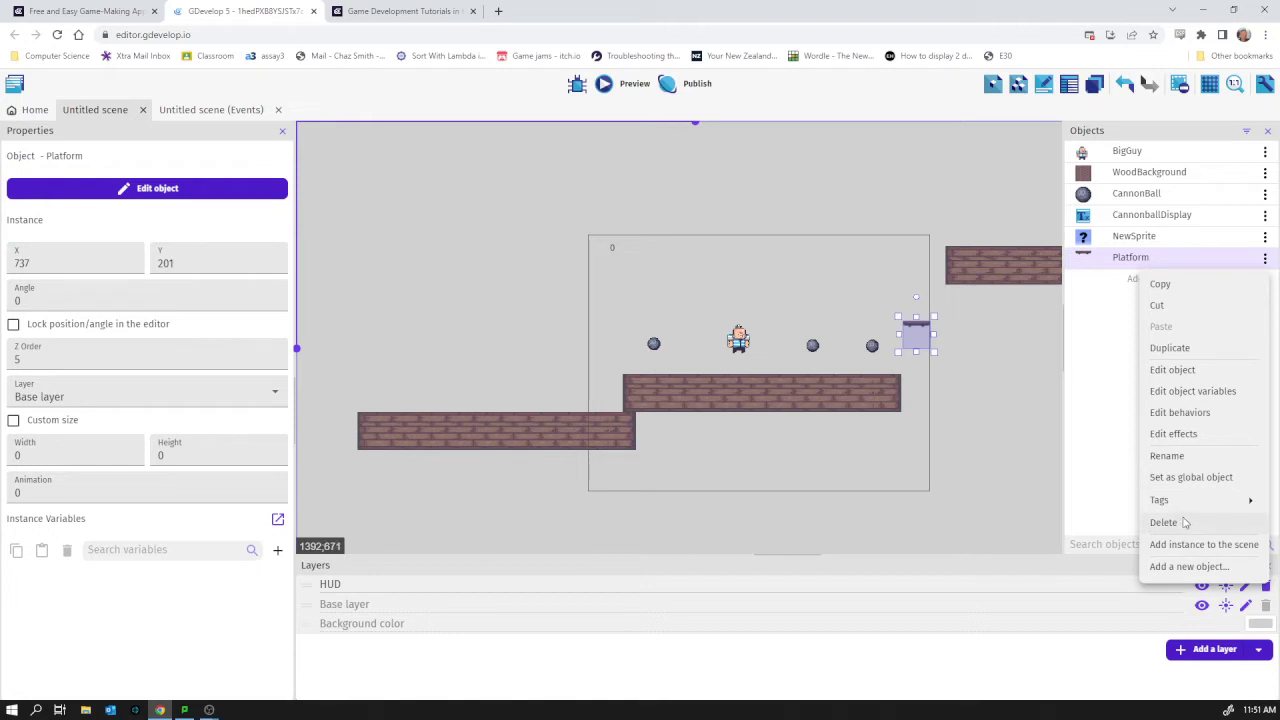
# Change the Platform object's name to 'MovingPlatform' in its editor and apply
pyautogui.click(1172, 370)
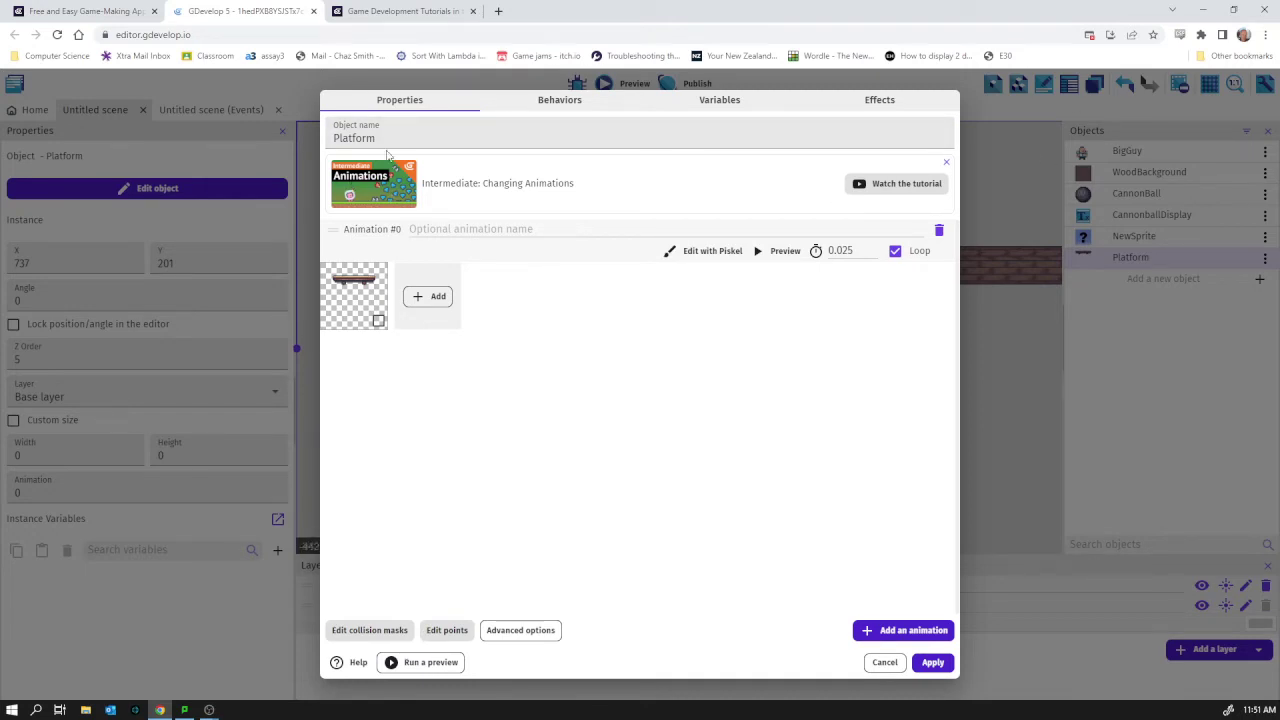
pyautogui.doubleClick(388, 140)
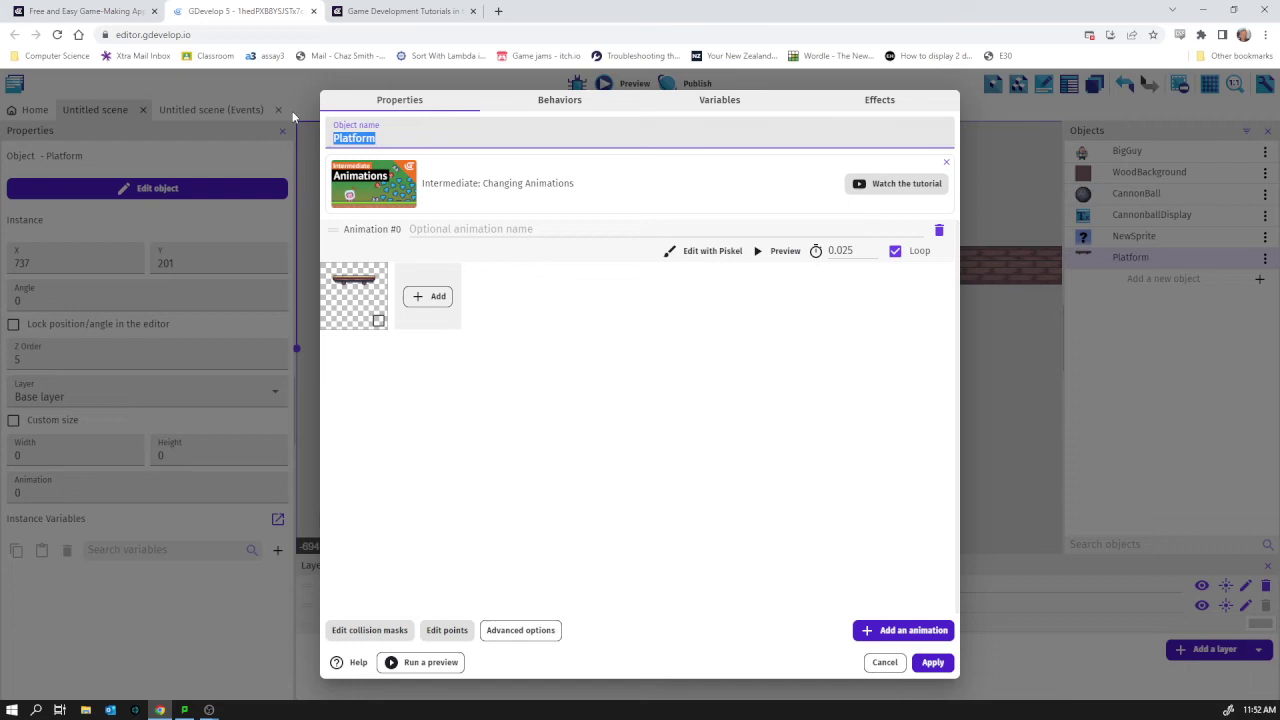
pyautogui.write('Moving')
pyautogui.click(932, 662)
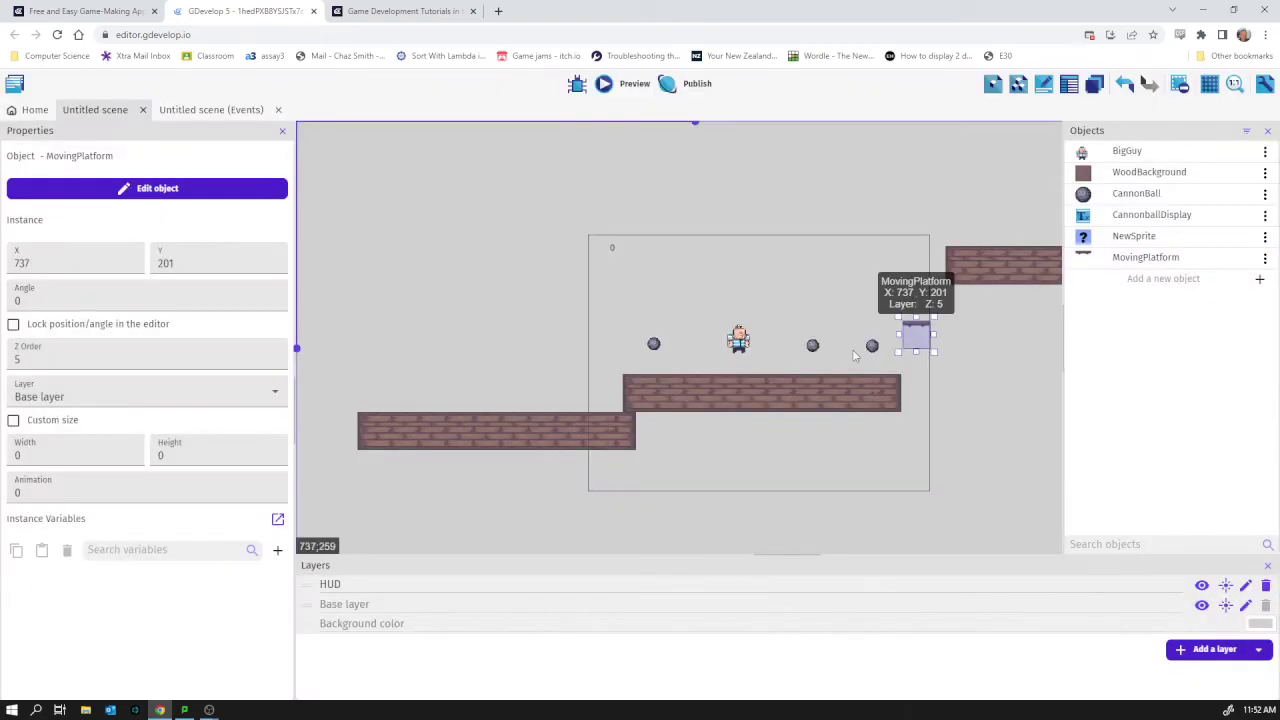
# Start adding a behavior to MovingPlatform and browse new, not-yet-installed behaviors
pyautogui.click(160, 189)
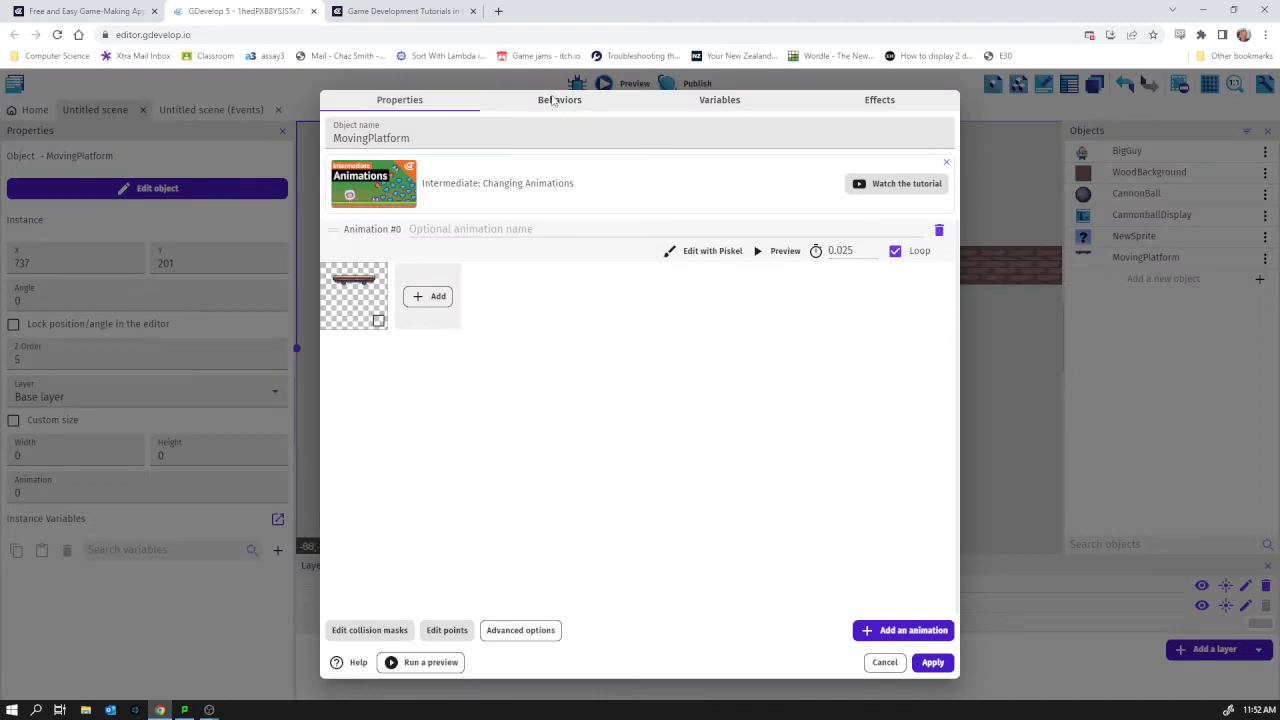
pyautogui.click(556, 101)
pyautogui.click(624, 393)
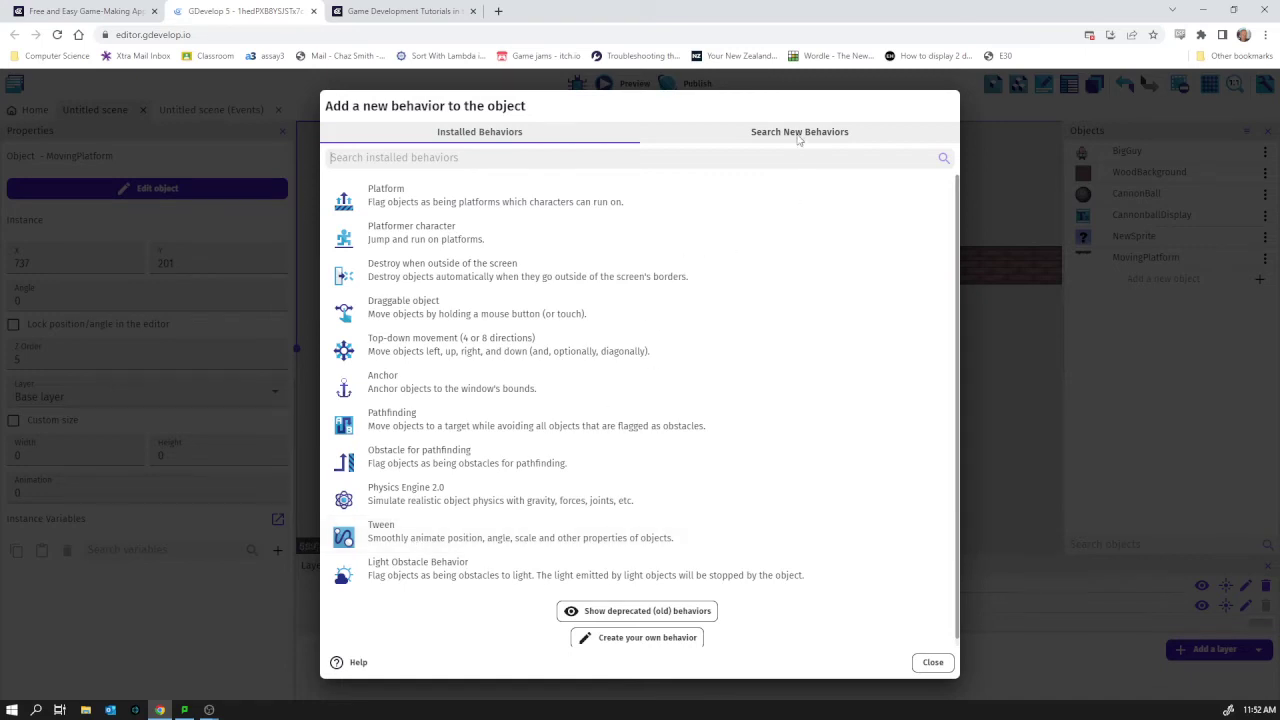
pyautogui.click(755, 142)
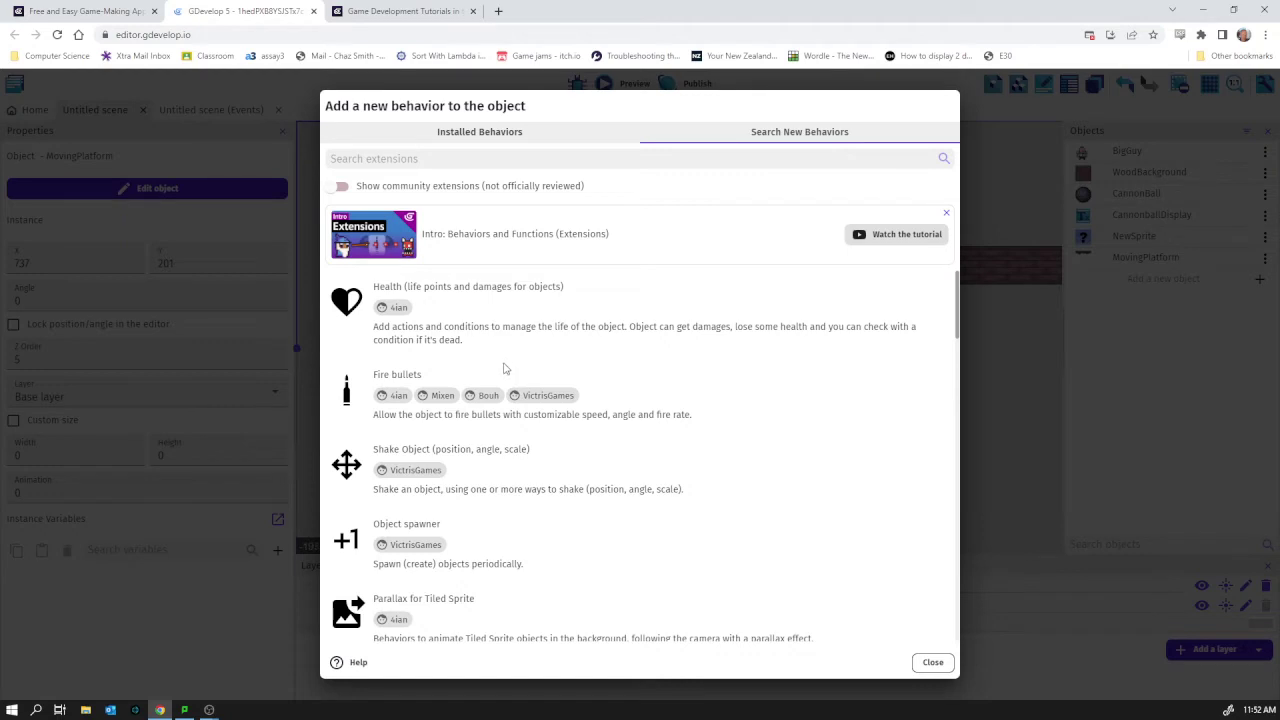
# Scroll the behavior catalogue to find the Sine (or ellipsis) Movement extension
pyautogui.scroll(-1, 505, 369)
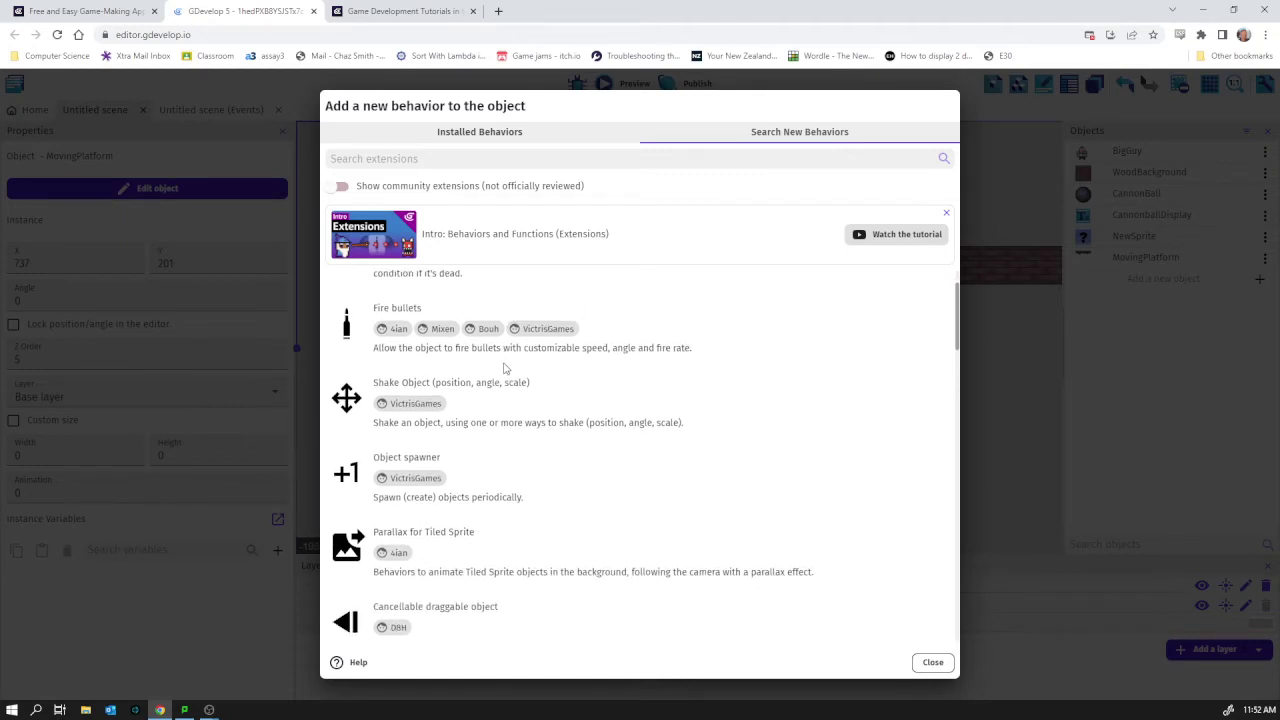
pyautogui.scroll(-1, 505, 369)
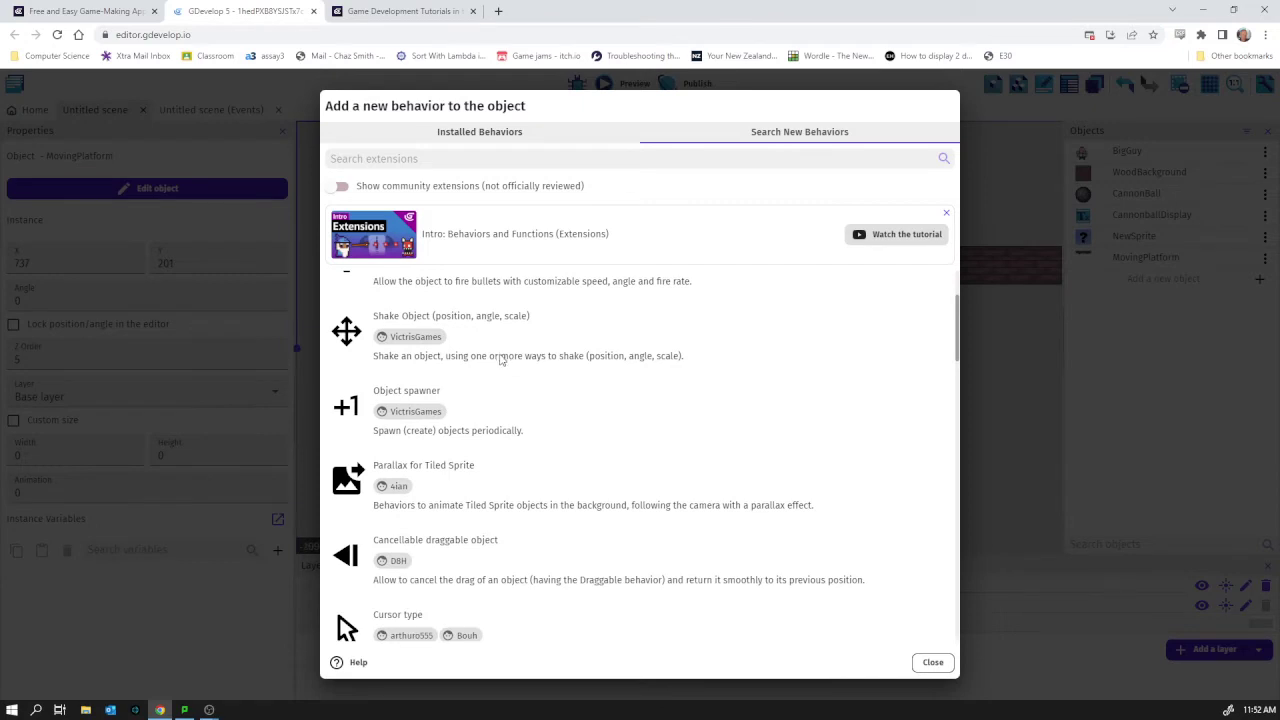
pyautogui.scroll(-5, 502, 361)
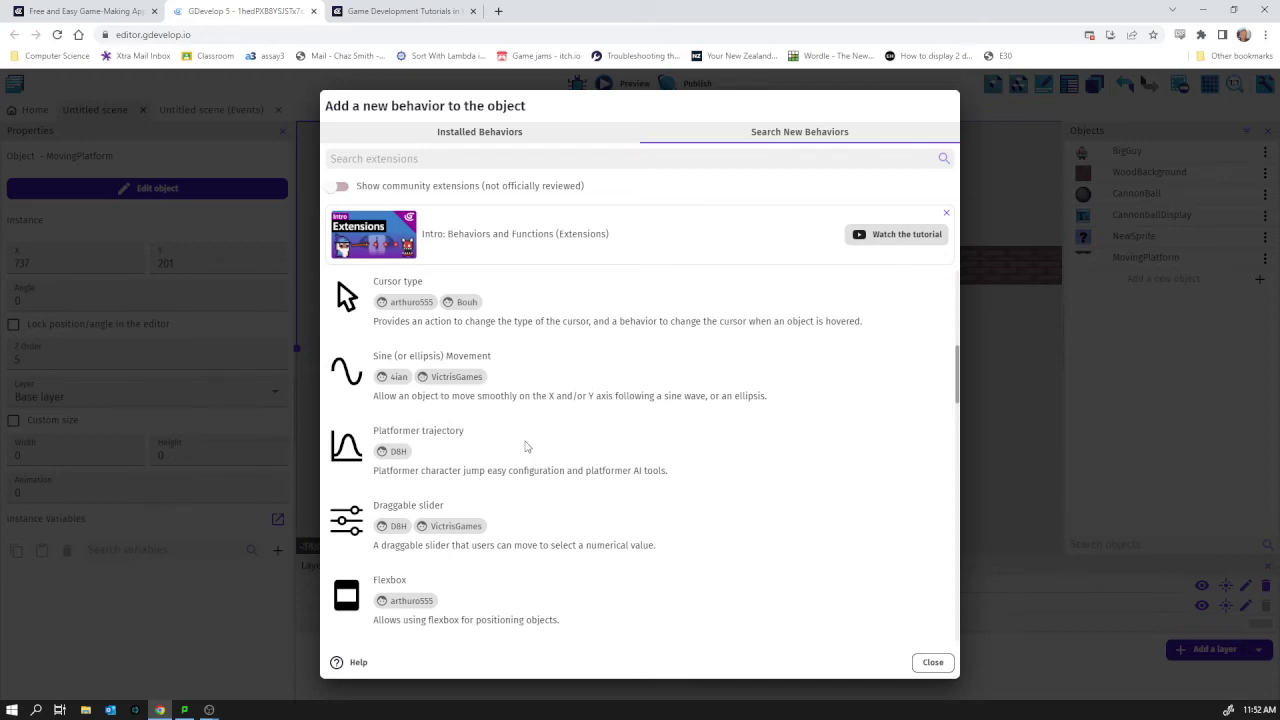
pyautogui.scroll(-5, 527, 447)
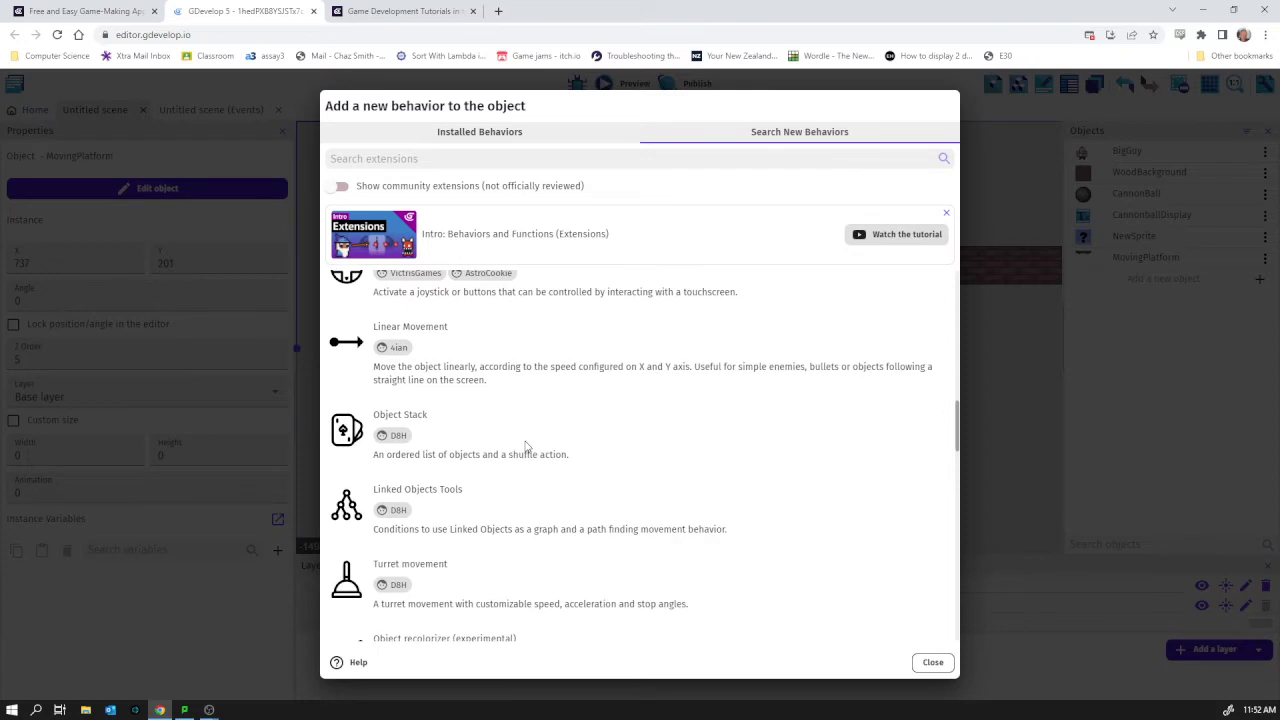
pyautogui.scroll(-4, 499, 384)
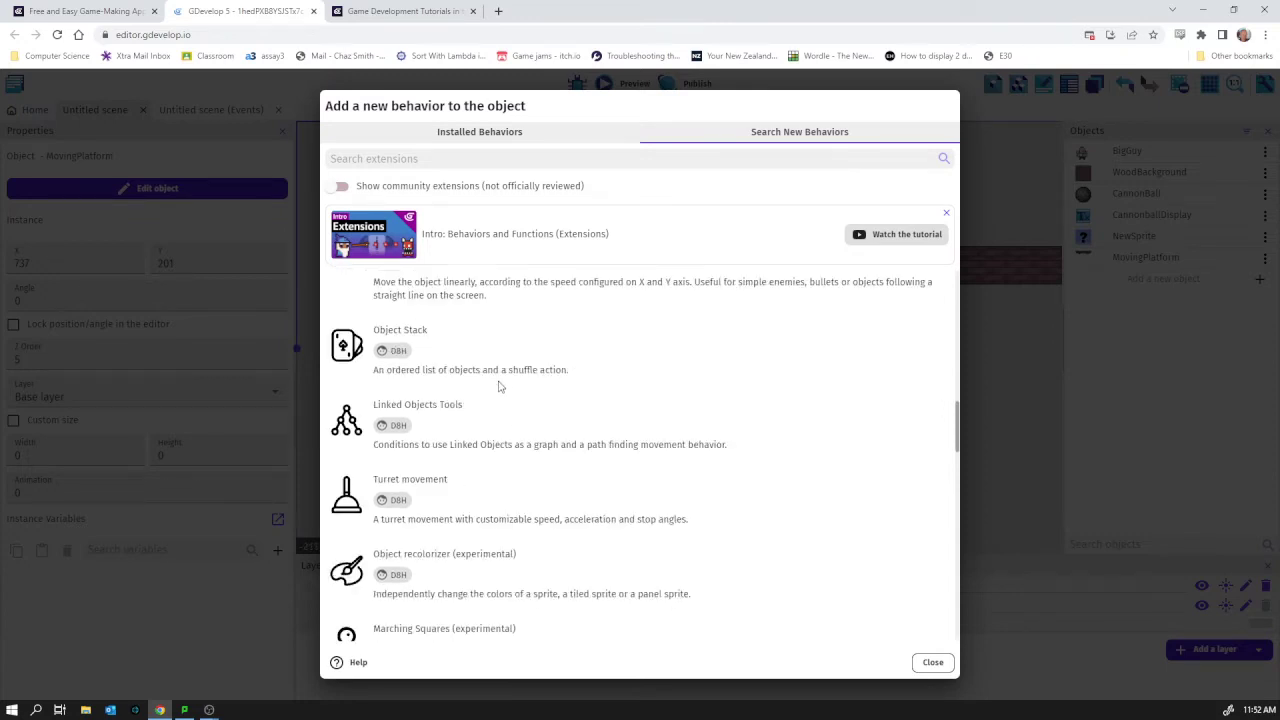
pyautogui.scroll(4, 499, 387)
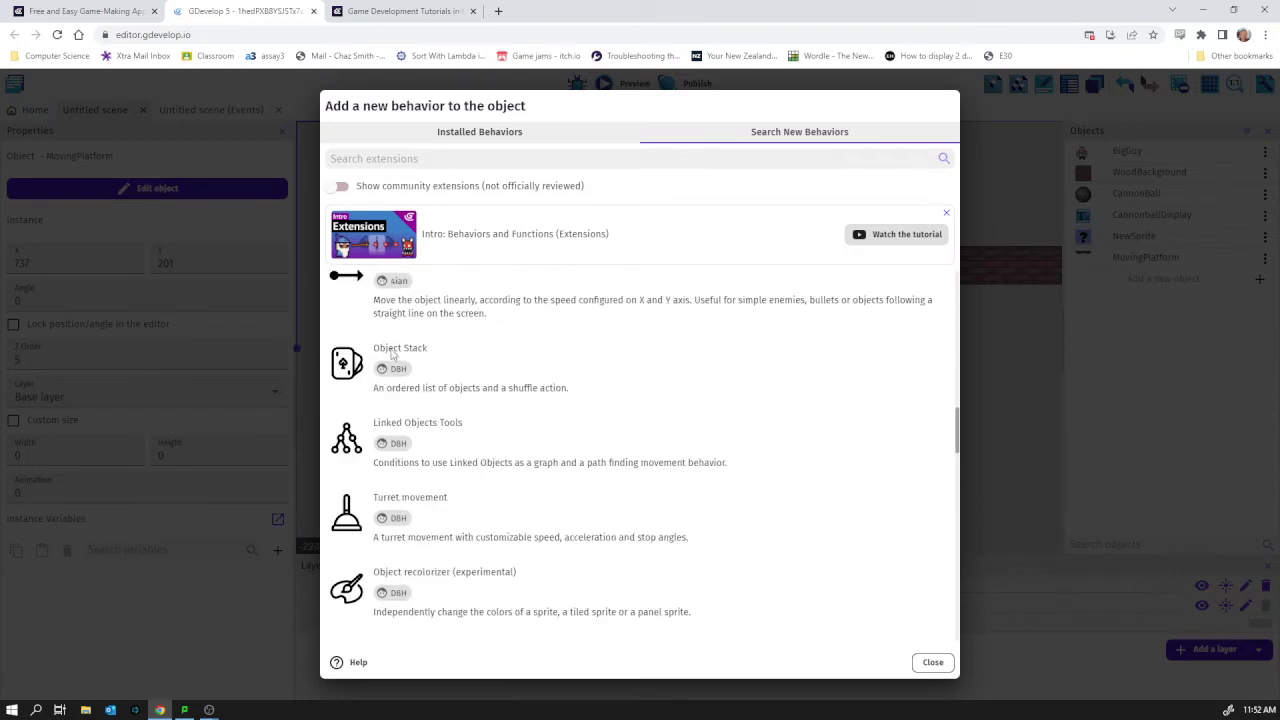
pyautogui.scroll(-4, 490, 420)
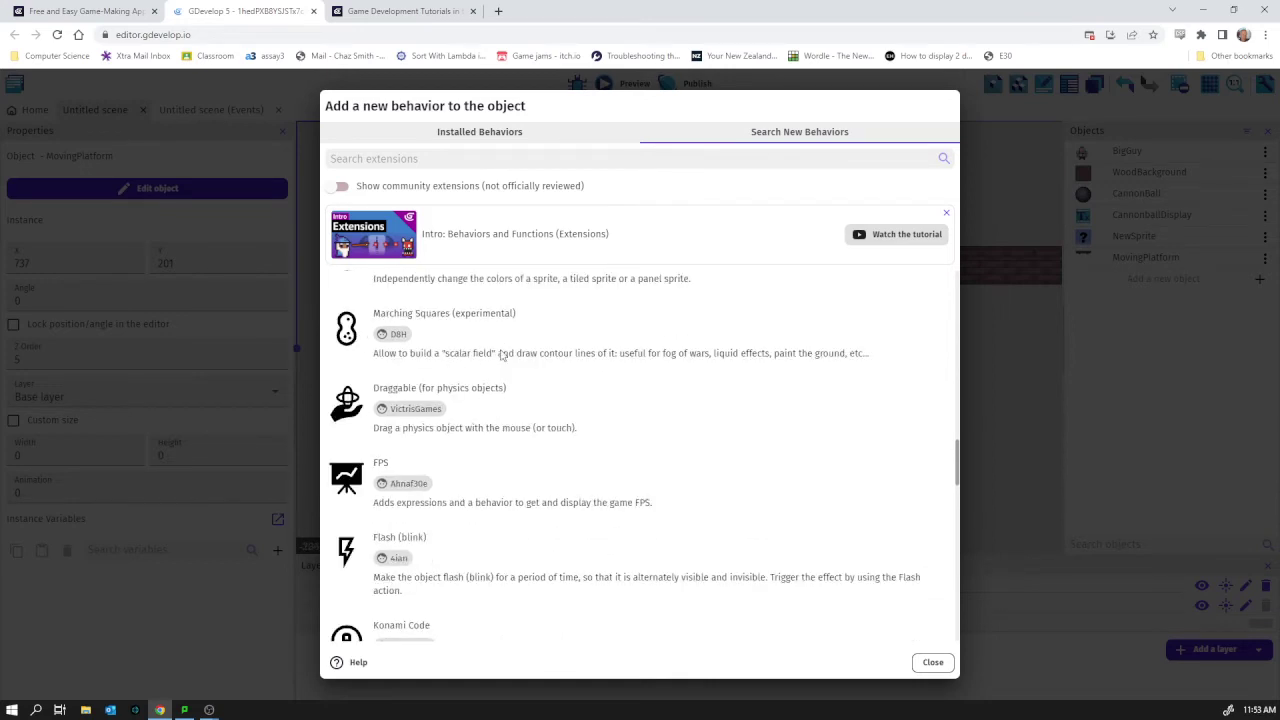
pyautogui.scroll(-4, 515, 393)
pyautogui.scroll(-7, 484, 461)
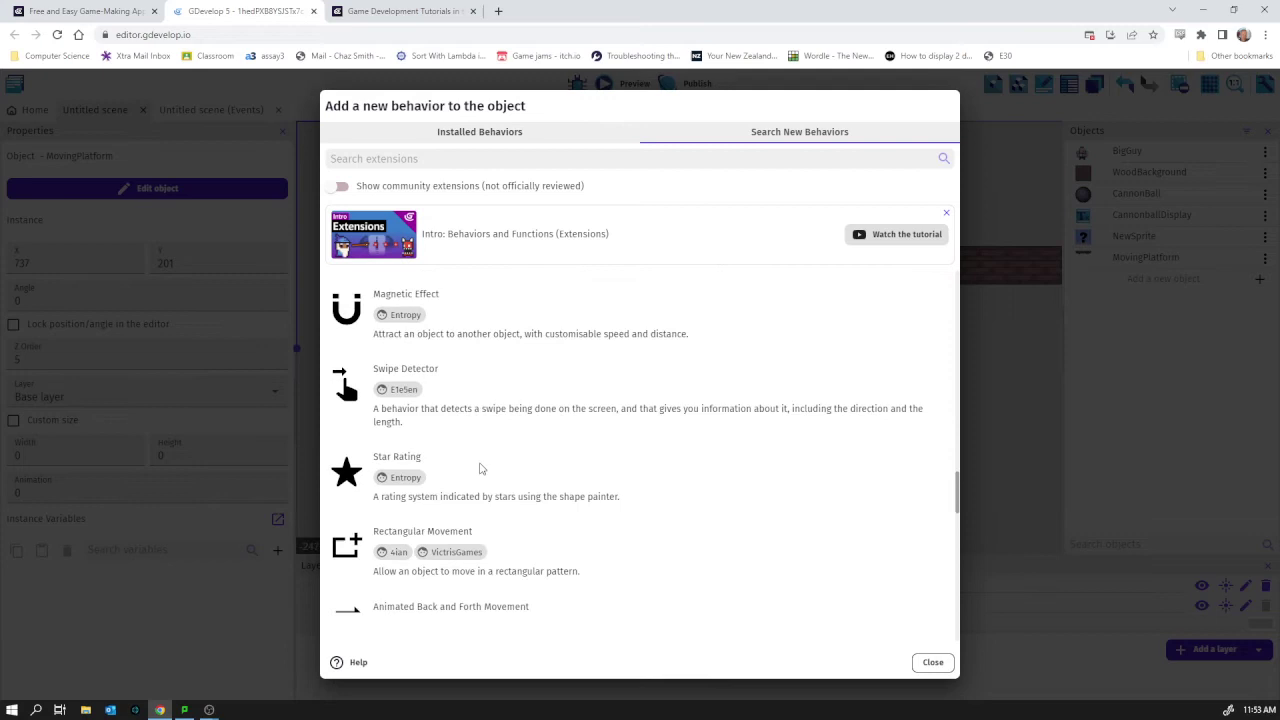
pyautogui.scroll(2, 476, 481)
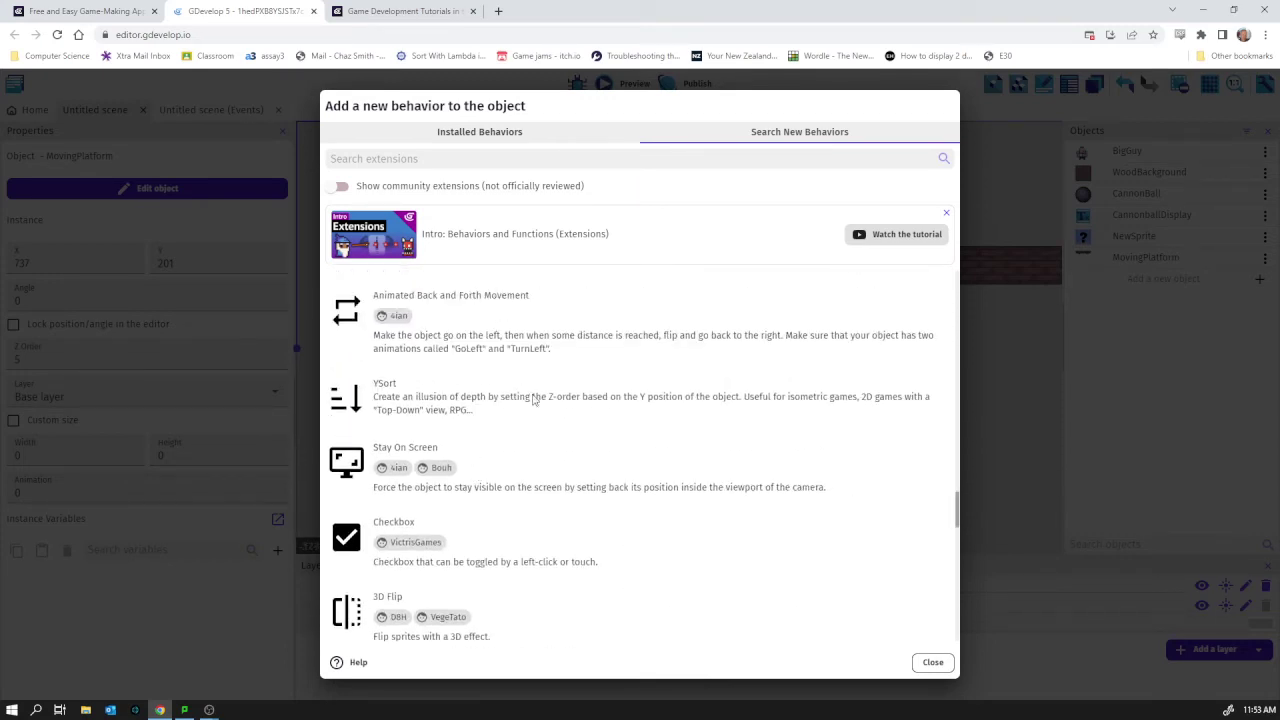
pyautogui.scroll(10, 540, 405)
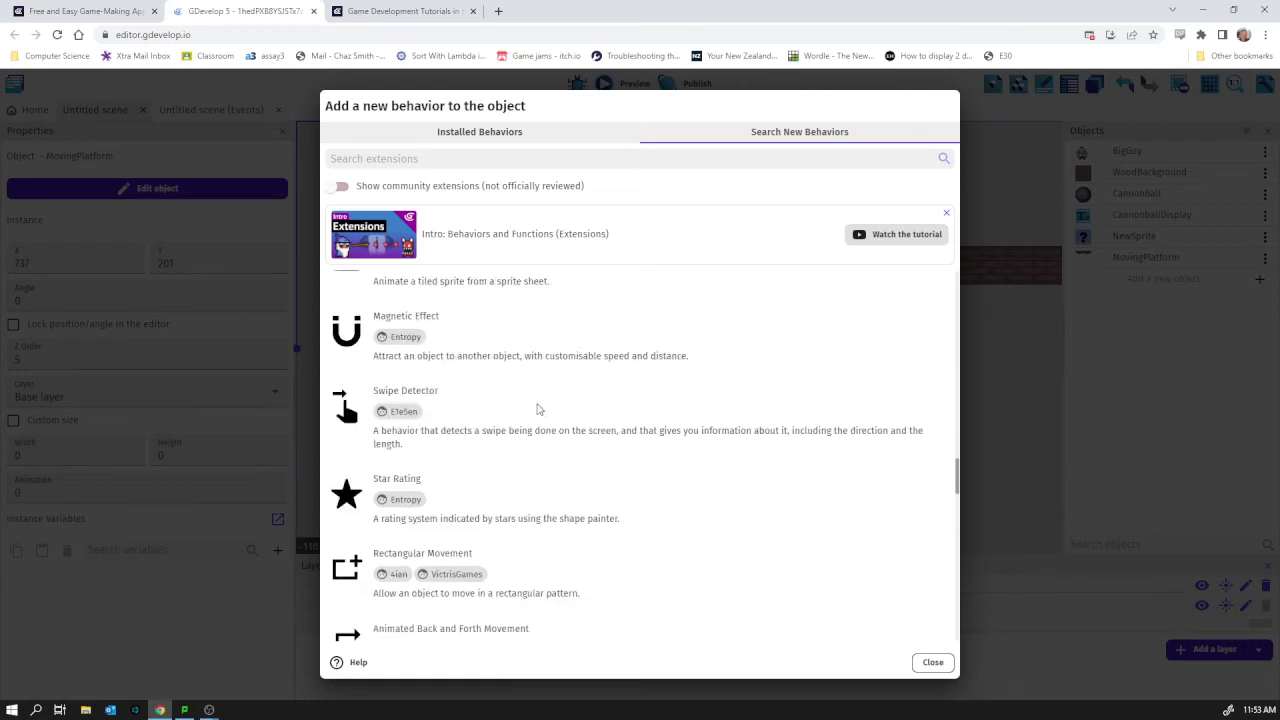
pyautogui.scroll(3, 515, 395)
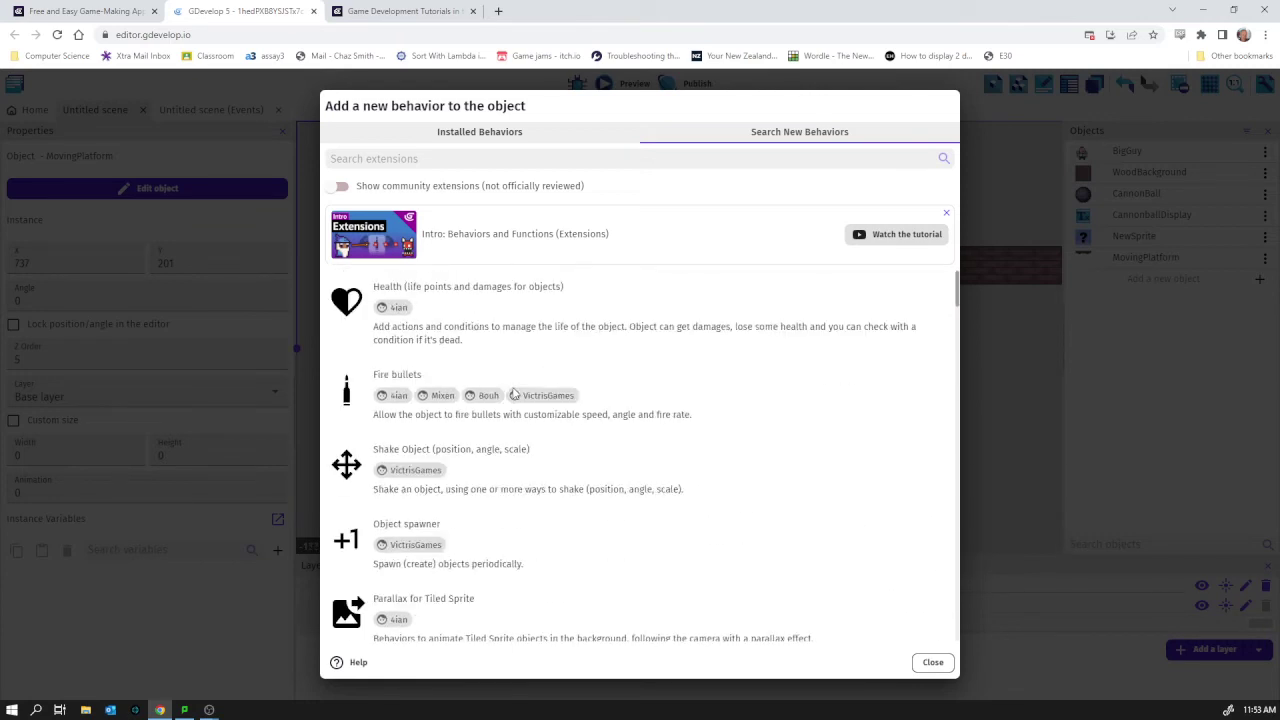
pyautogui.scroll(-3, 478, 472)
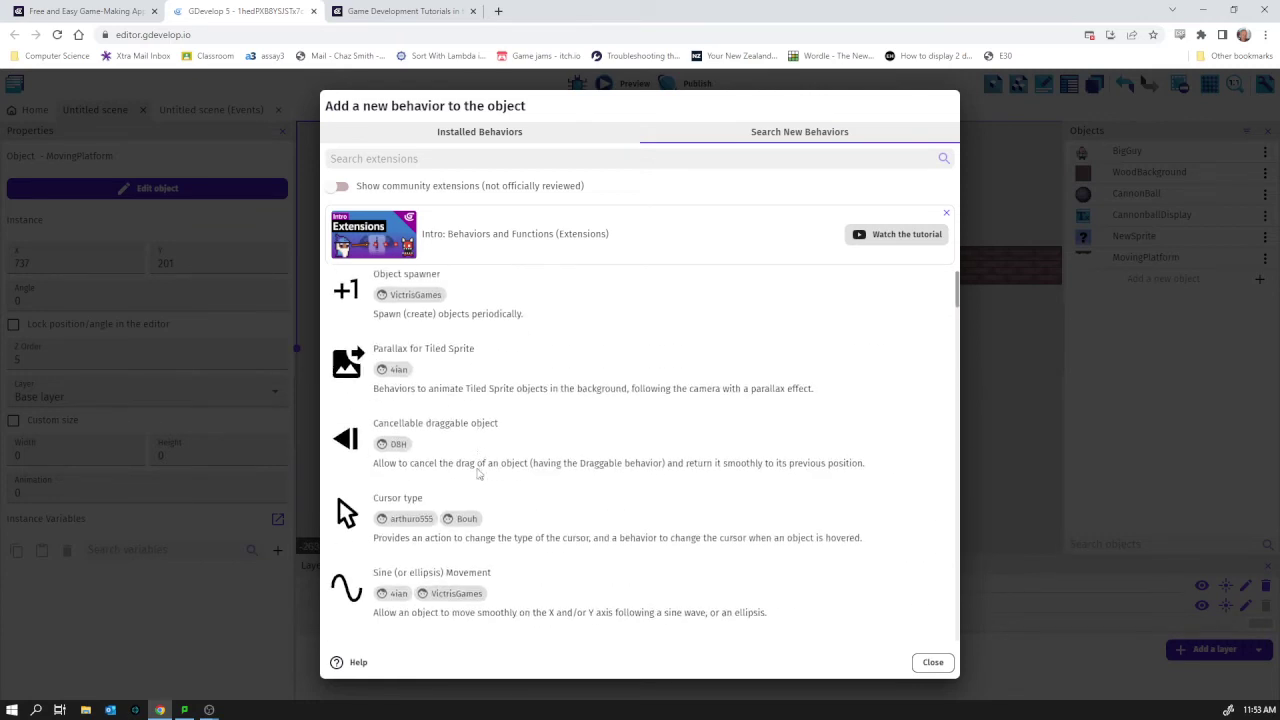
# Install the Sine (or ellipsis) Movement extension into the project from its details page
pyautogui.click(537, 577)
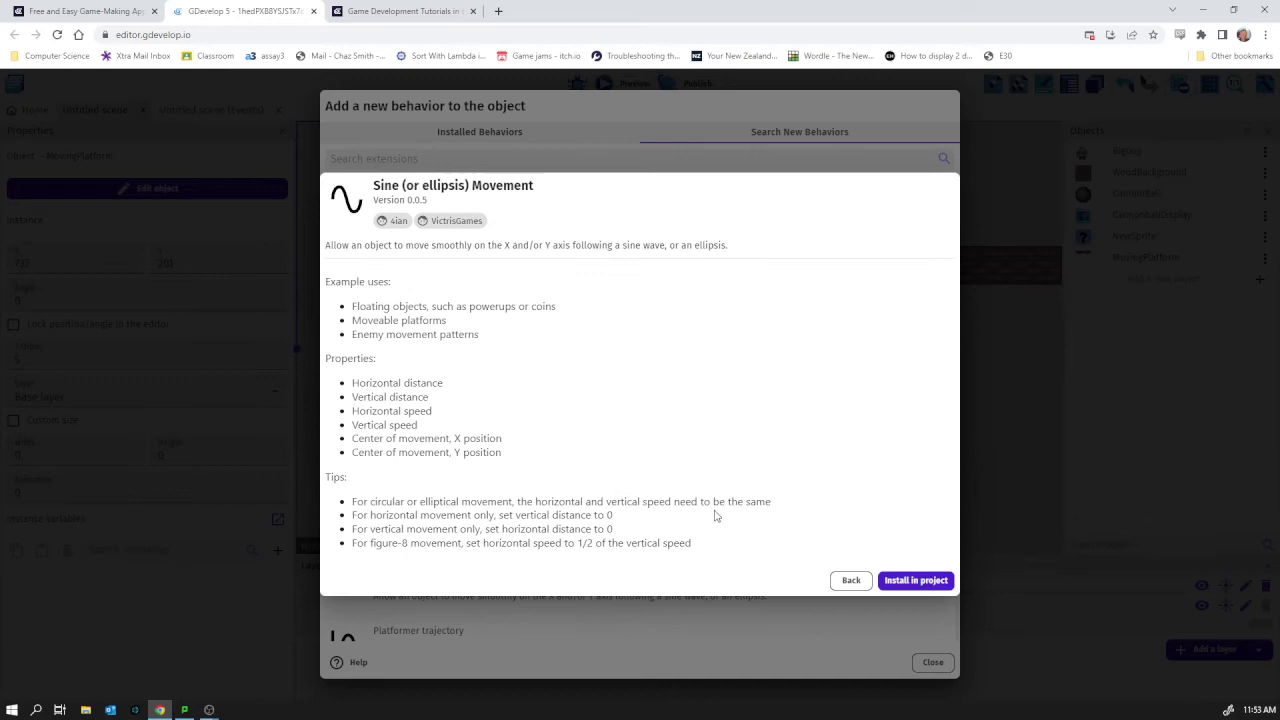
pyautogui.click(906, 582)
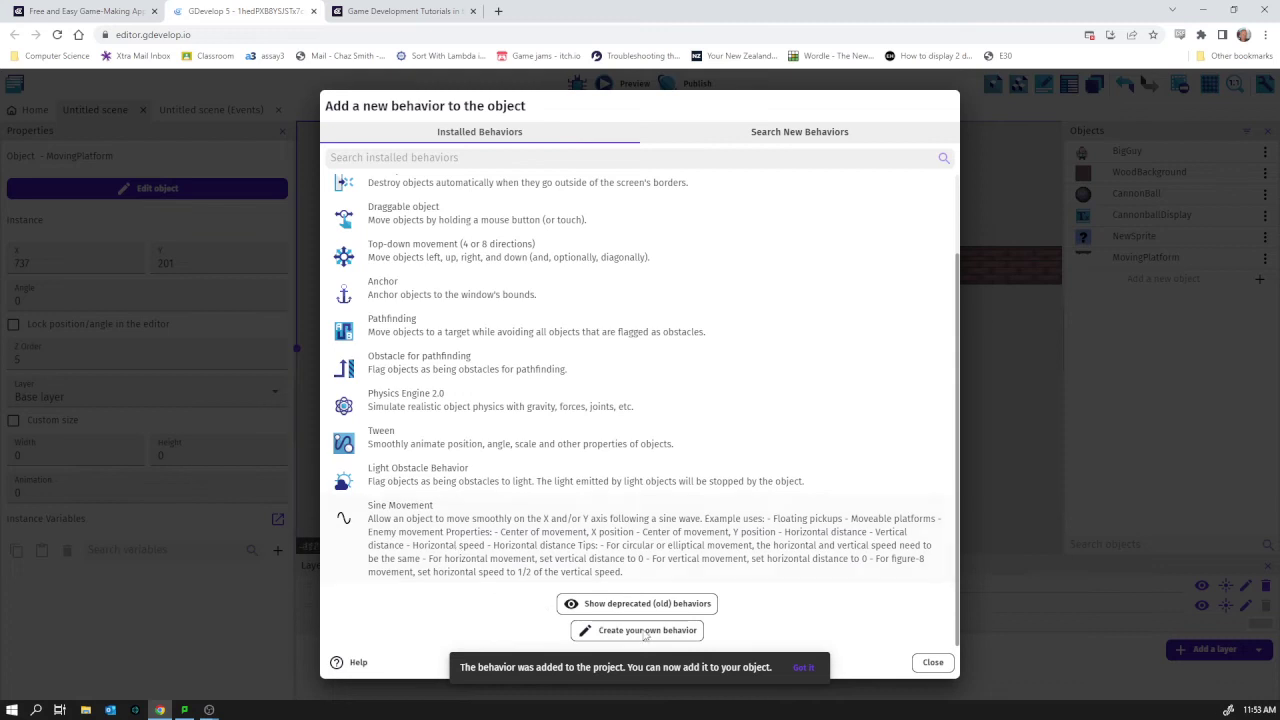
# Add SineMovement to MovingPlatform with horizontal distance 0 and vertical distance 100
pyautogui.click(646, 556)
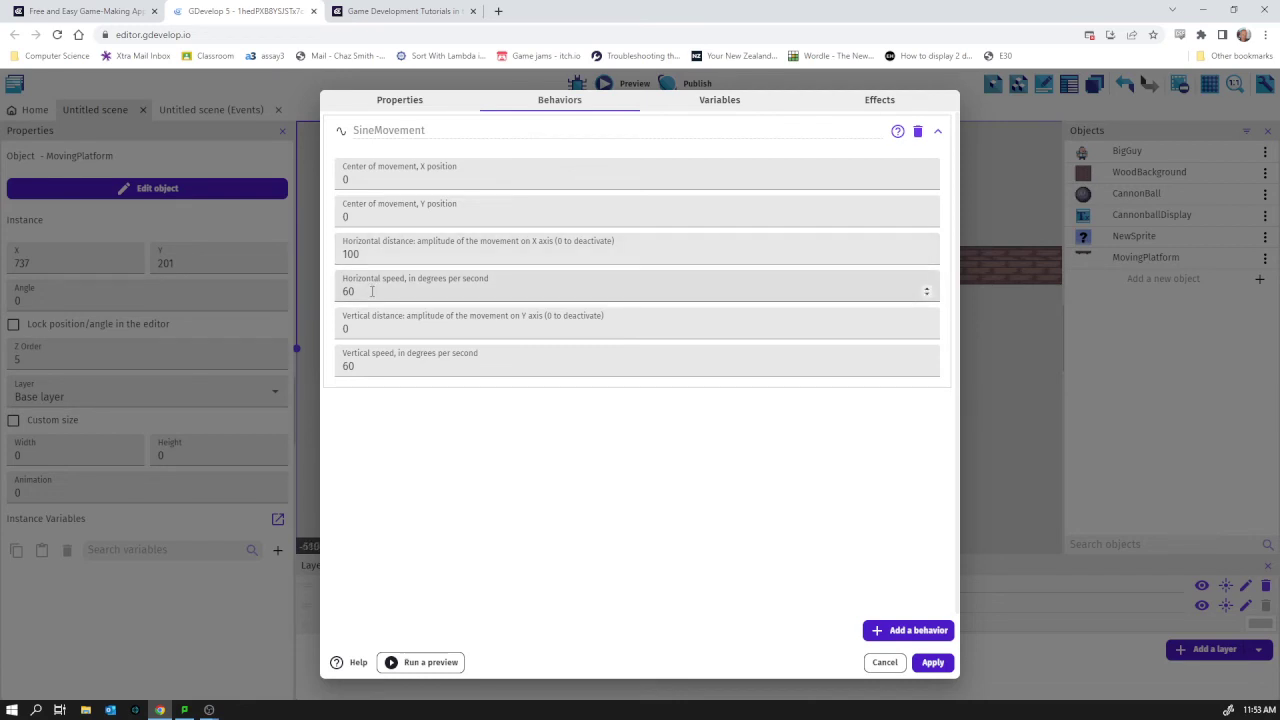
pyautogui.doubleClick(350, 255)
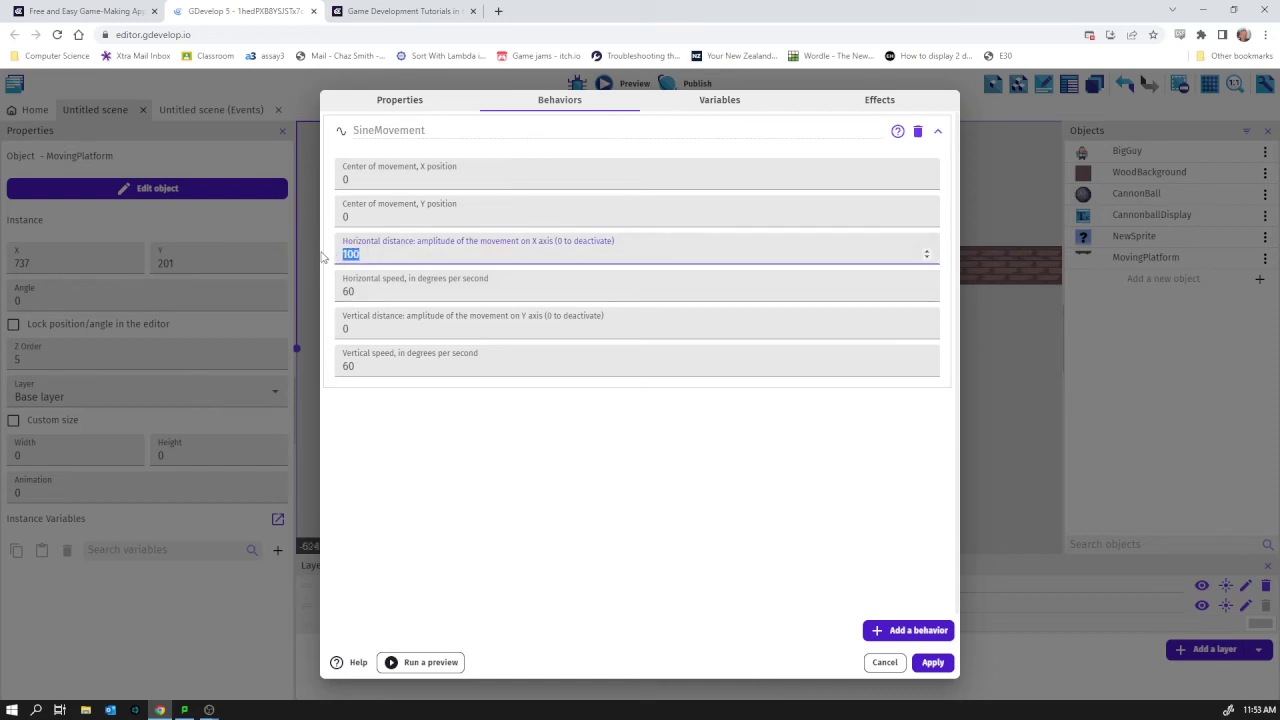
pyautogui.write('0')
pyautogui.press('Tab')
pyautogui.press('Tab')
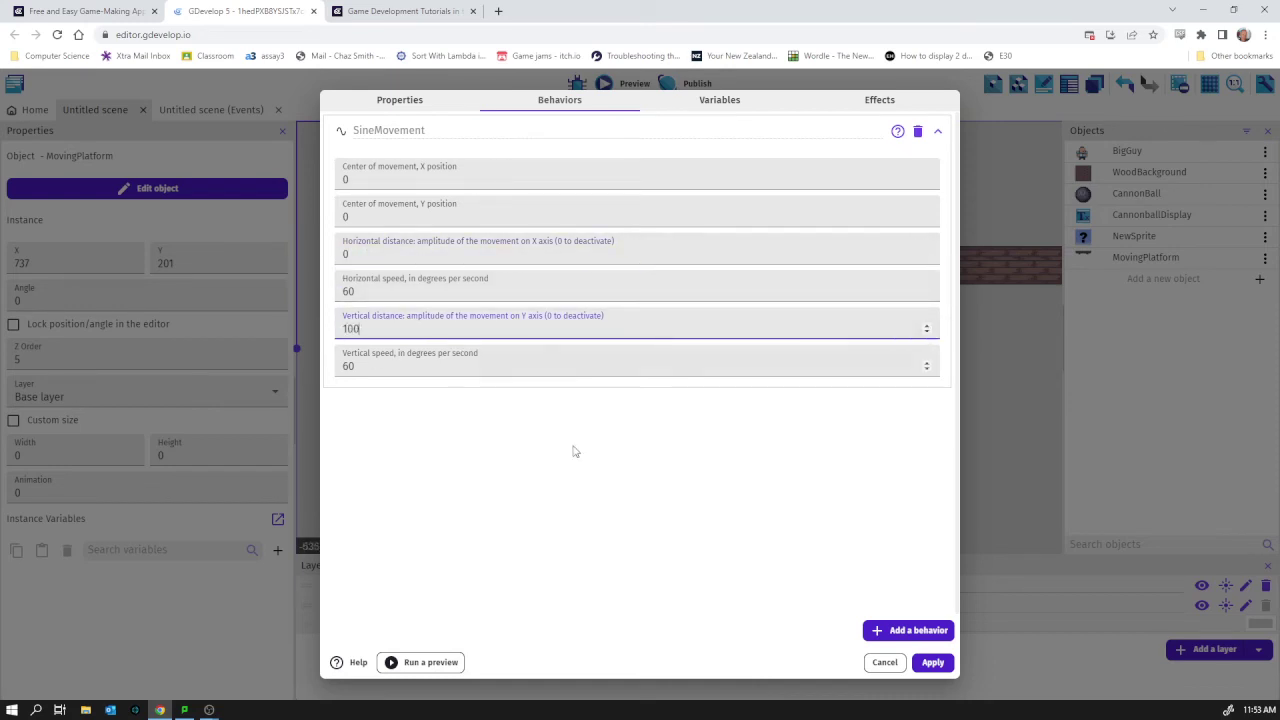
pyautogui.click(934, 665)
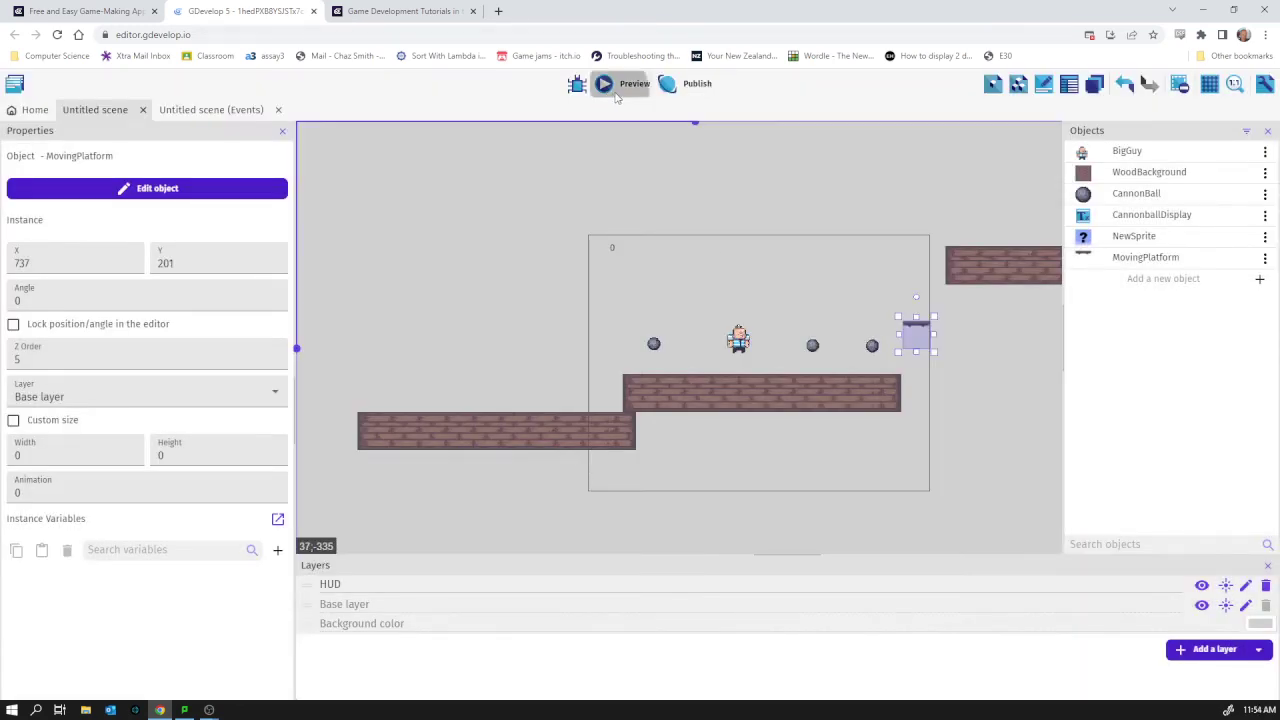
pyautogui.click(619, 88)
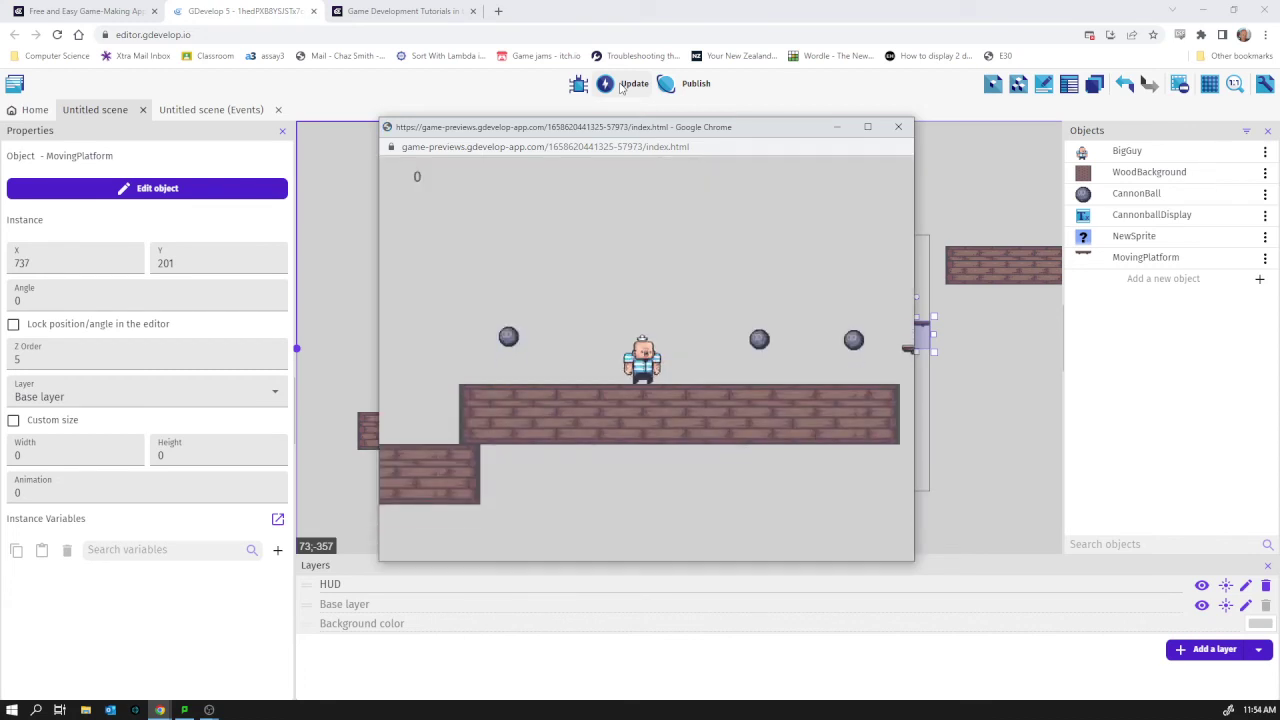
pyautogui.press('Right')
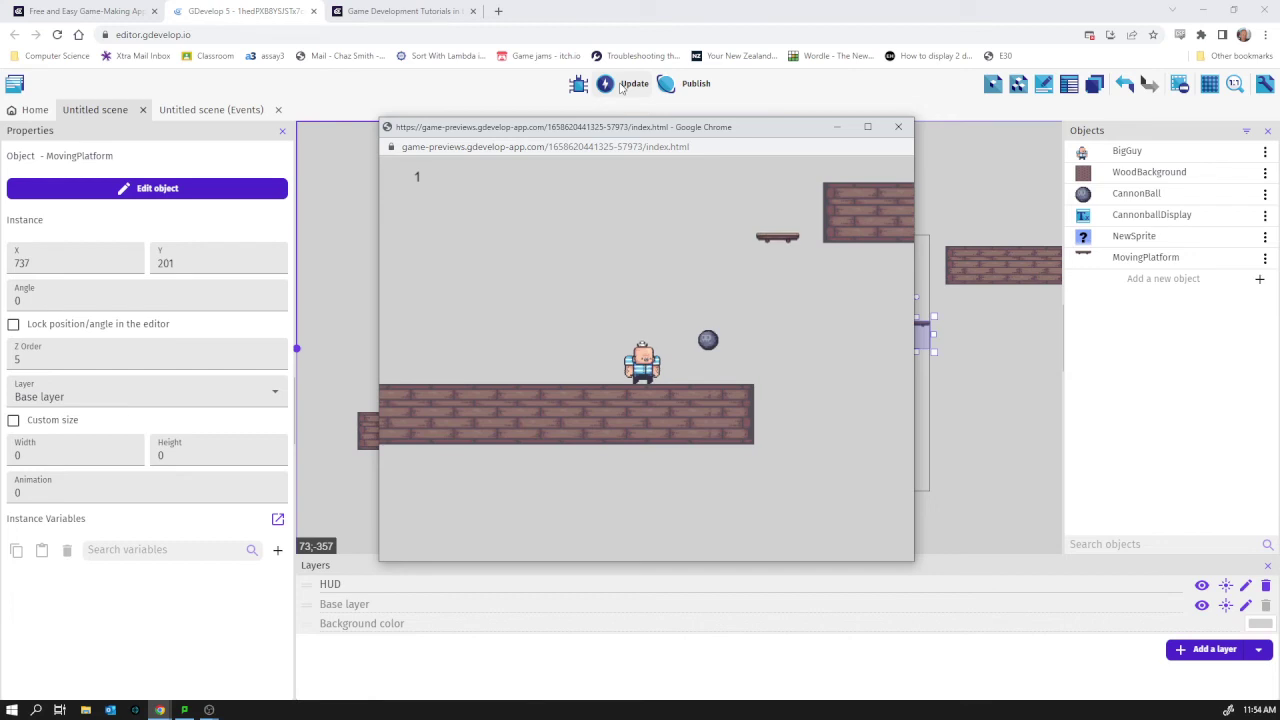
pyautogui.press('space')
pyautogui.press('Right')
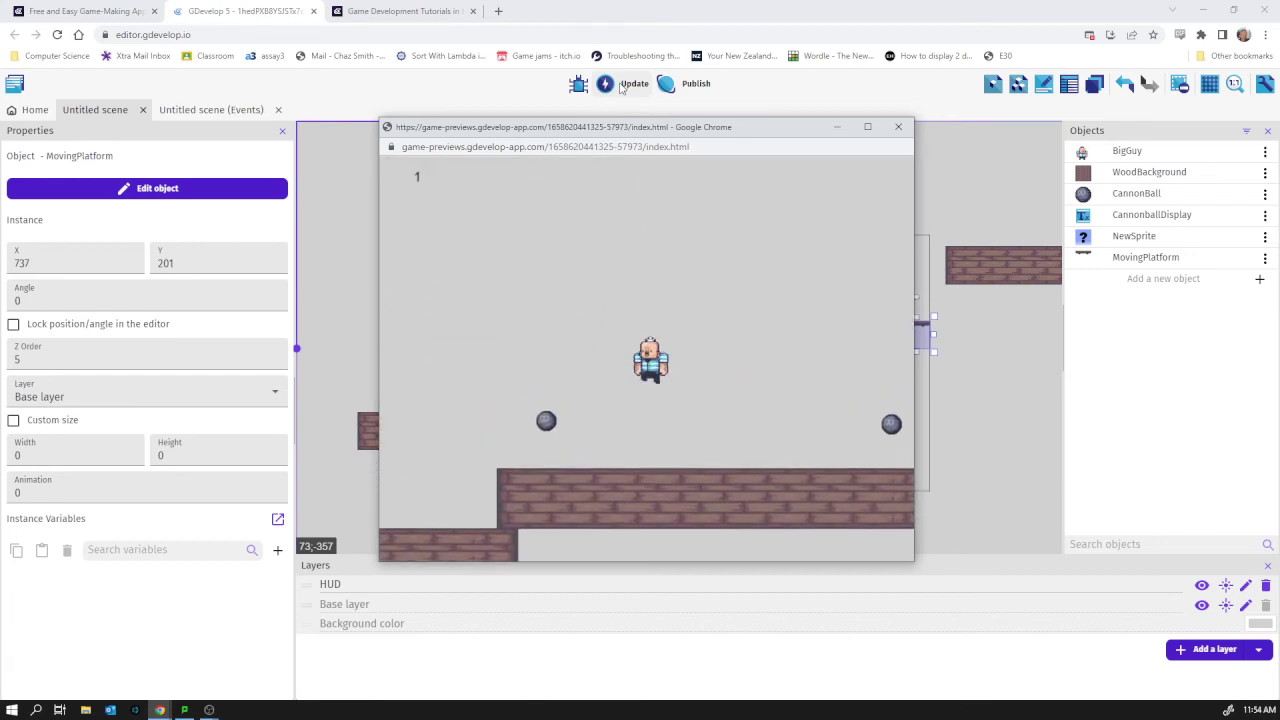
pyautogui.press('Right')
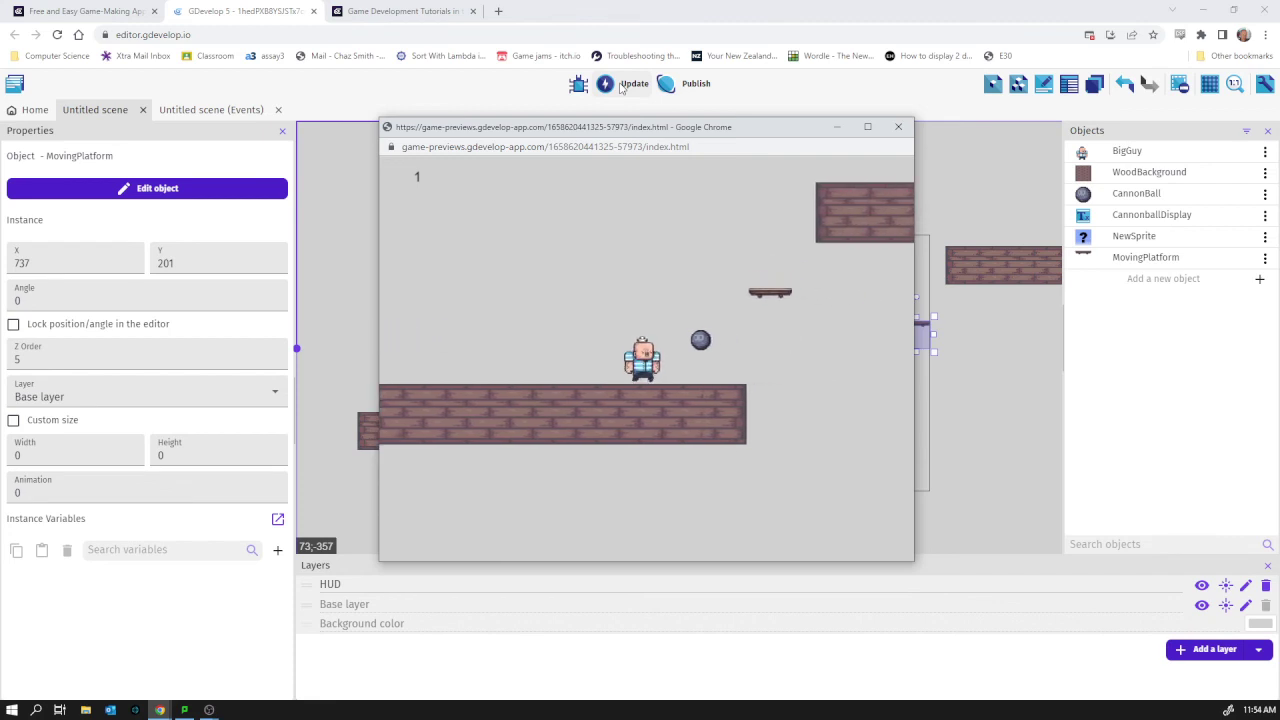
pyautogui.press('space')
pyautogui.press('Right')
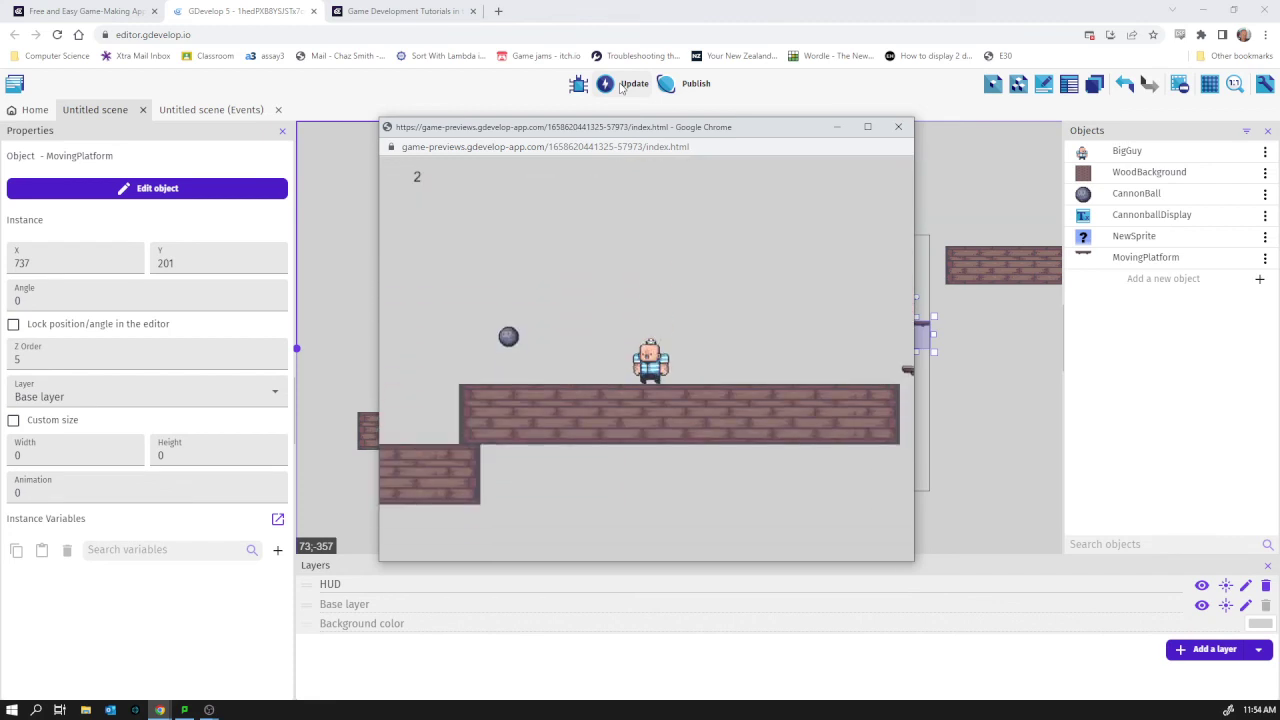
pyautogui.click(898, 126)
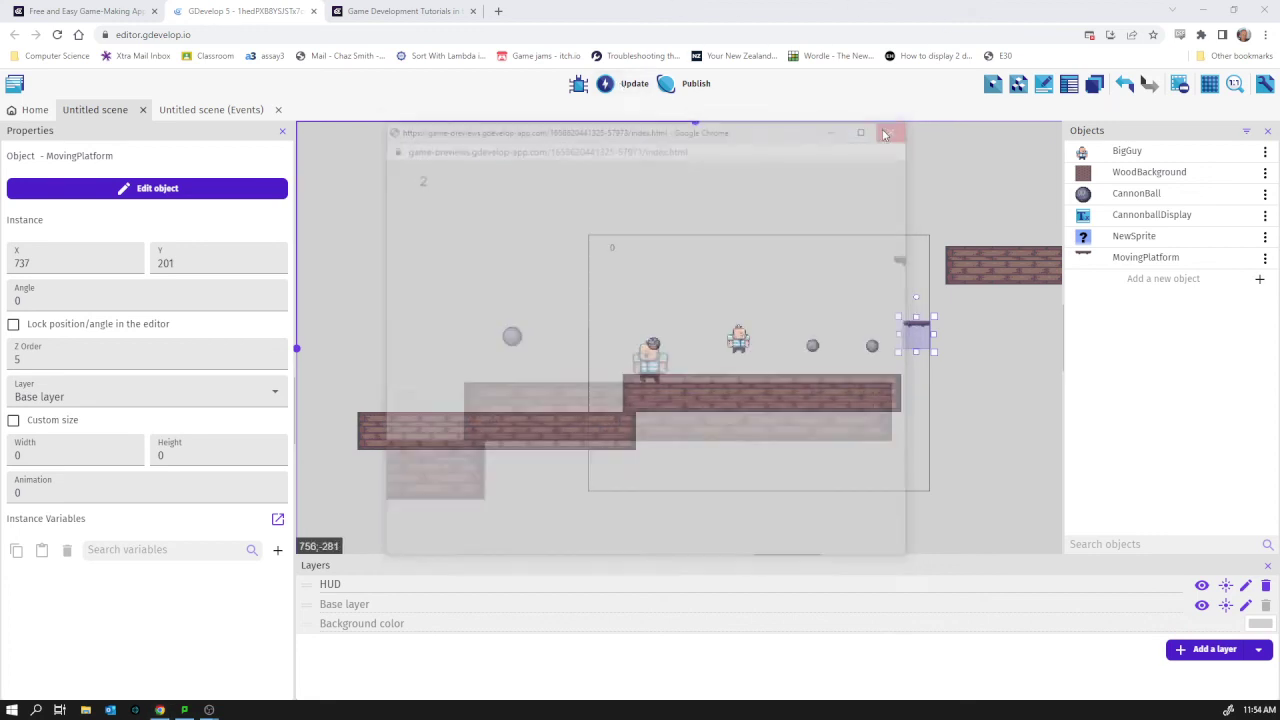
# Add the Platform behavior to MovingPlatform next to SineMovement and apply
pyautogui.click(126, 190)
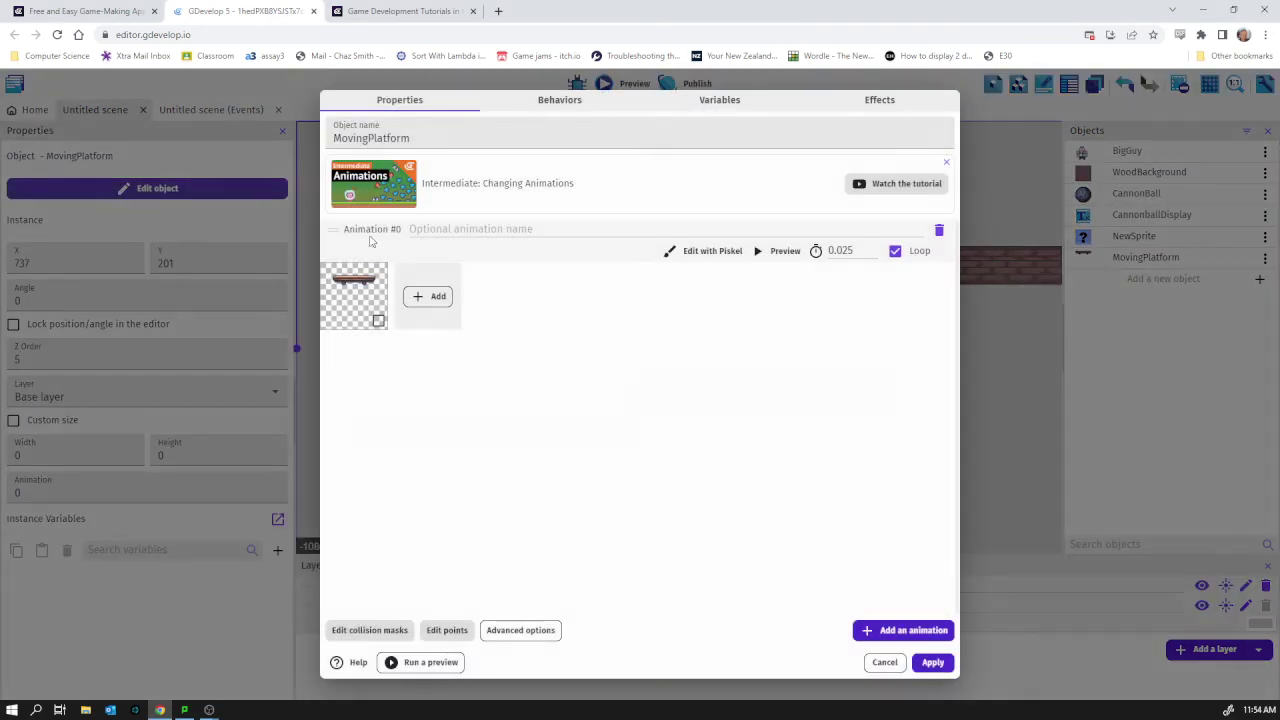
pyautogui.click(554, 104)
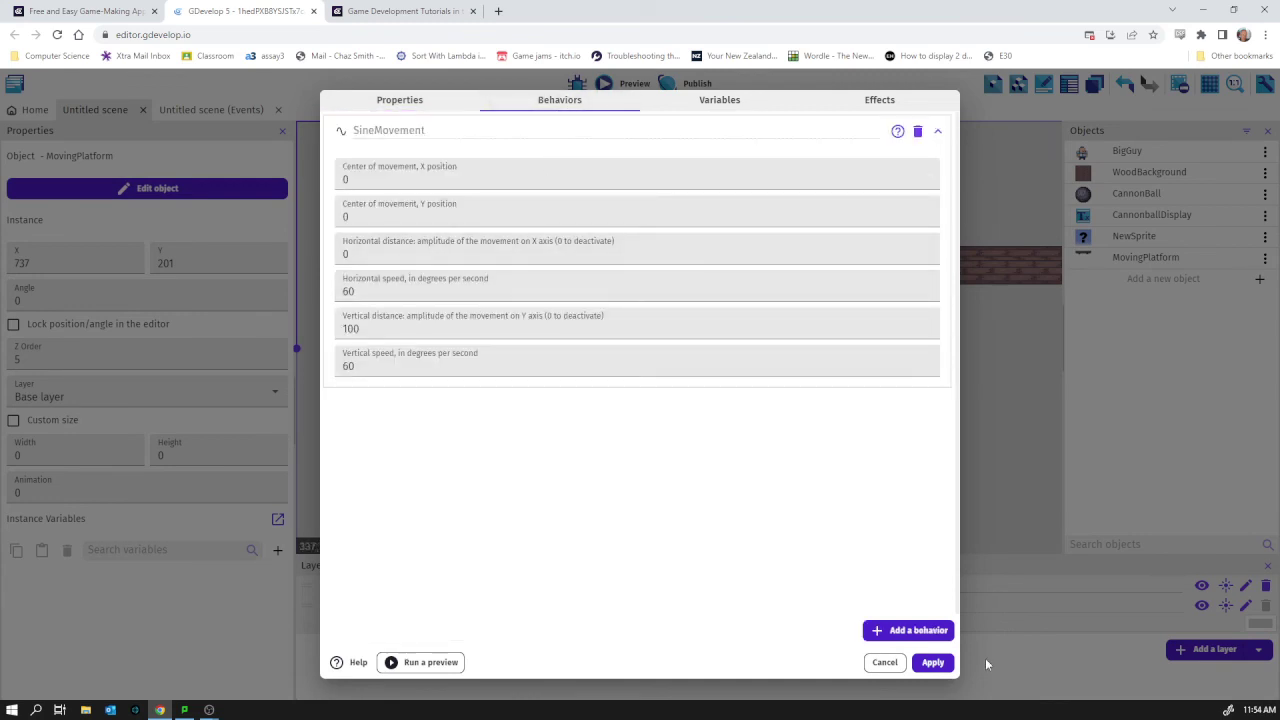
pyautogui.click(908, 630)
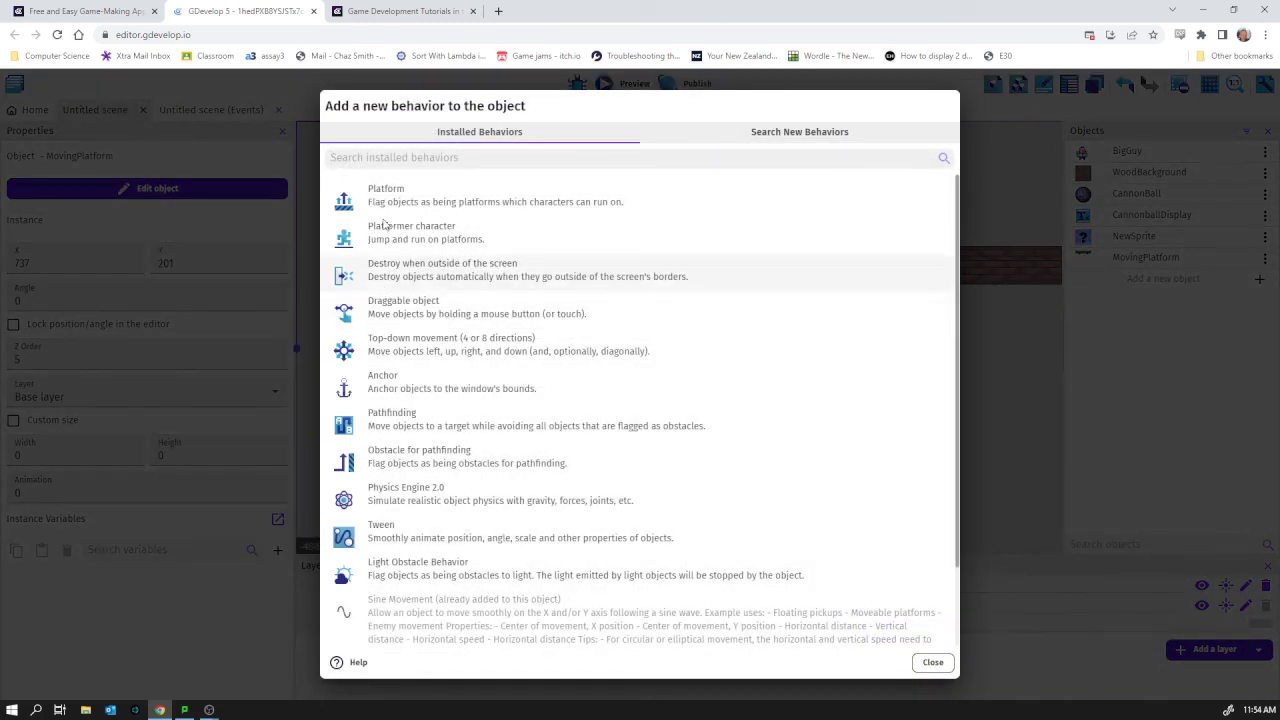
pyautogui.click(380, 207)
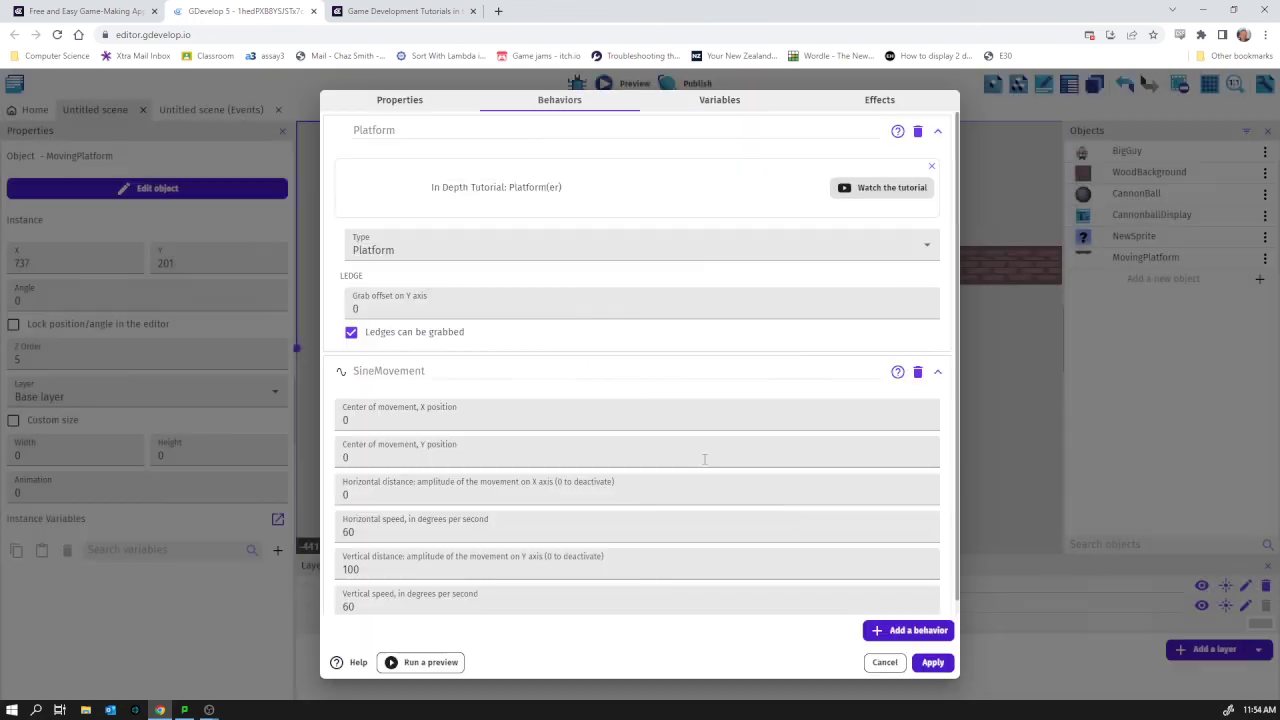
pyautogui.click(931, 662)
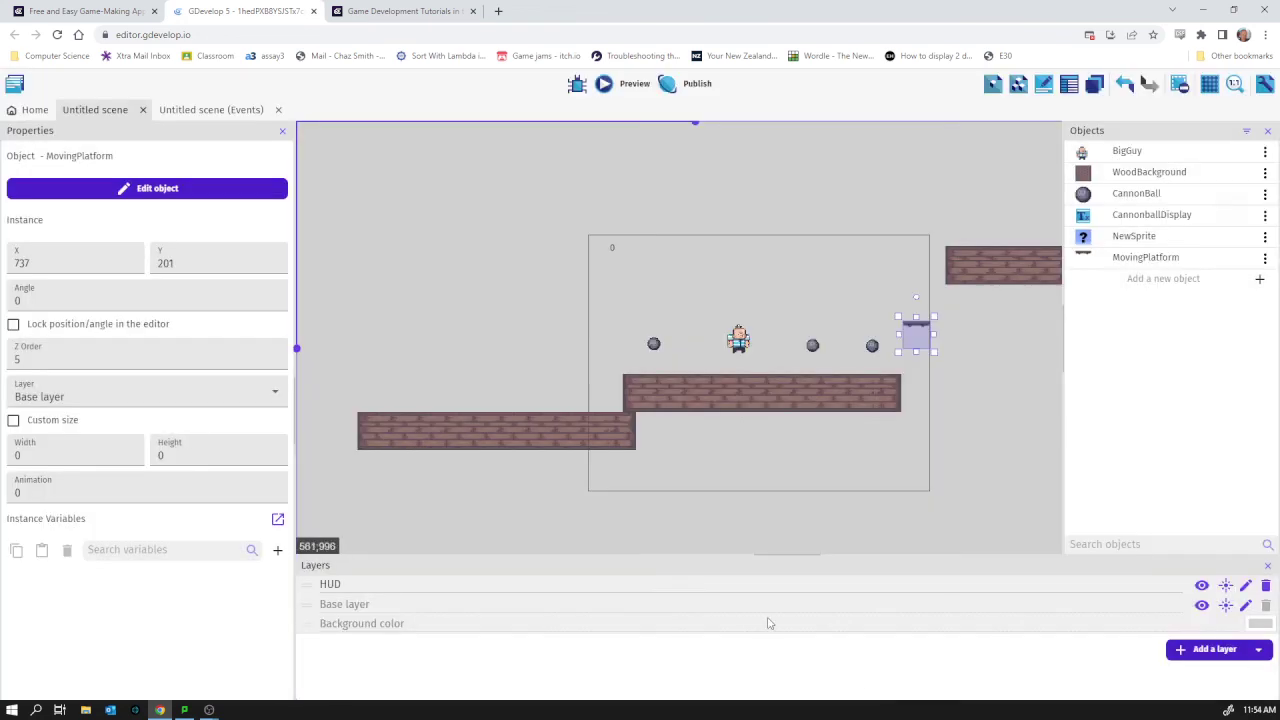
pyautogui.click(632, 84)
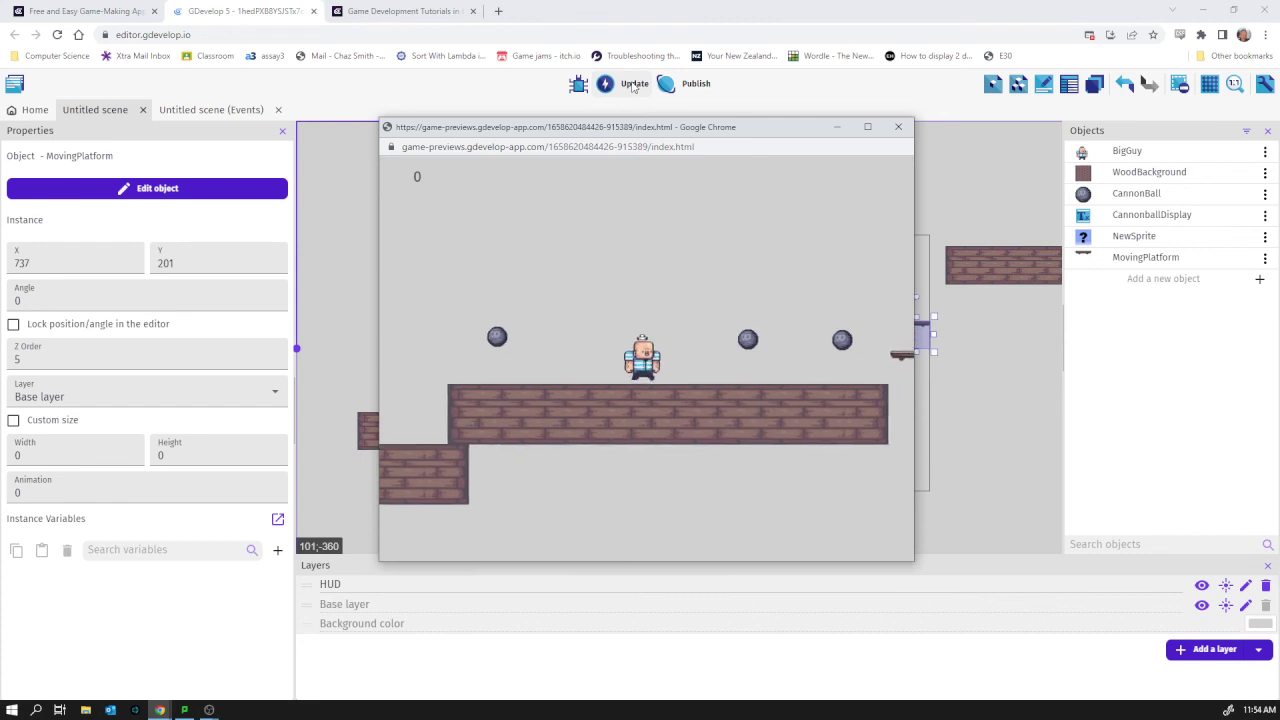
pyautogui.press('Right')
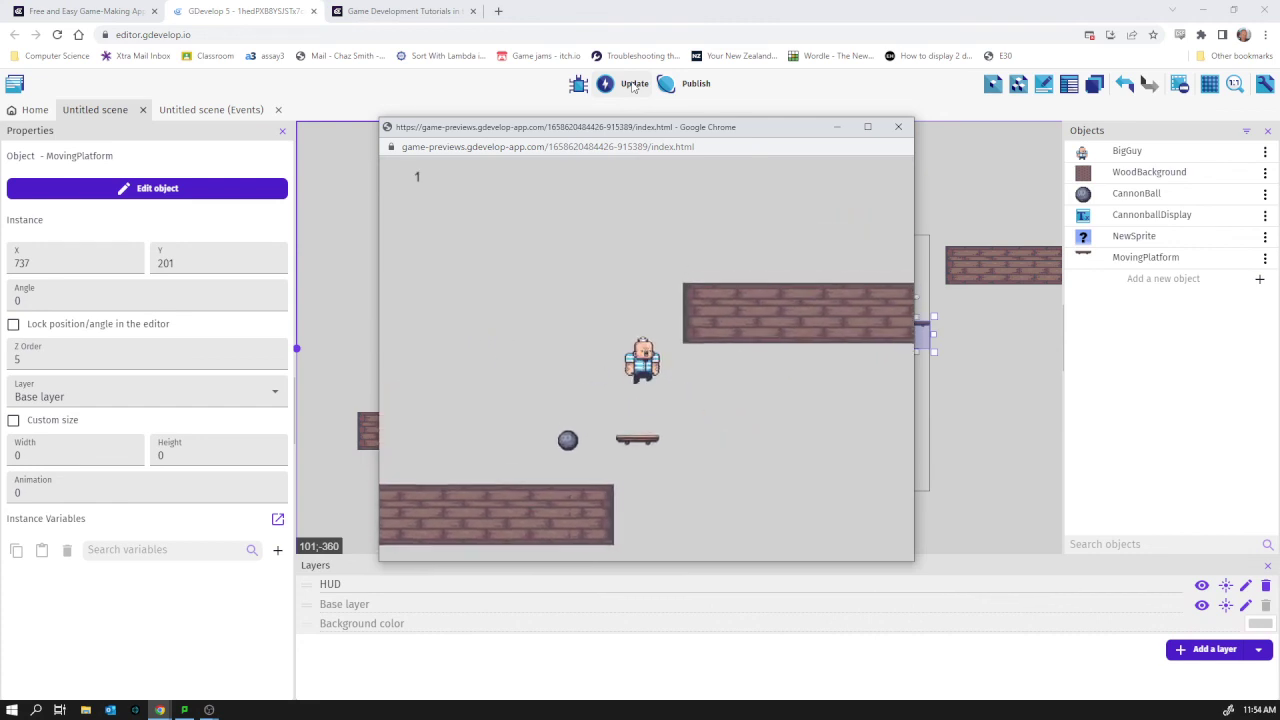
pyautogui.press('Right')
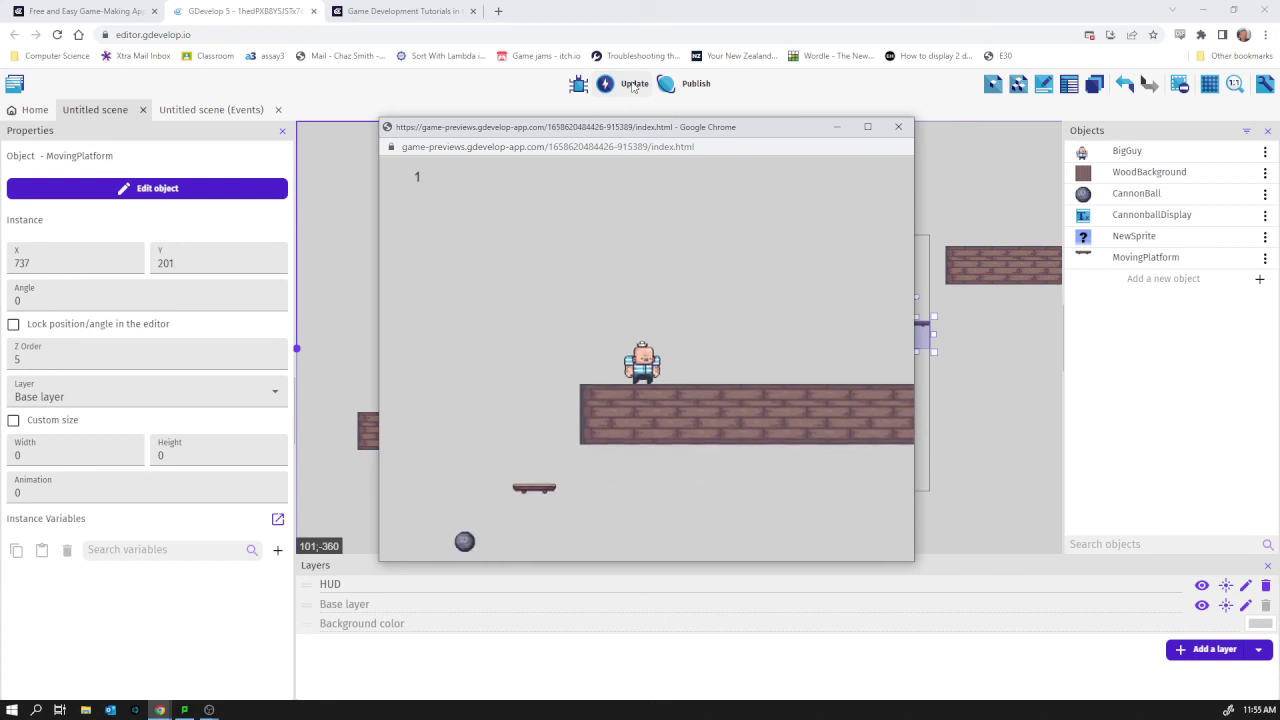
pyautogui.press('space')
pyautogui.press('Right')
pyautogui.press('space')
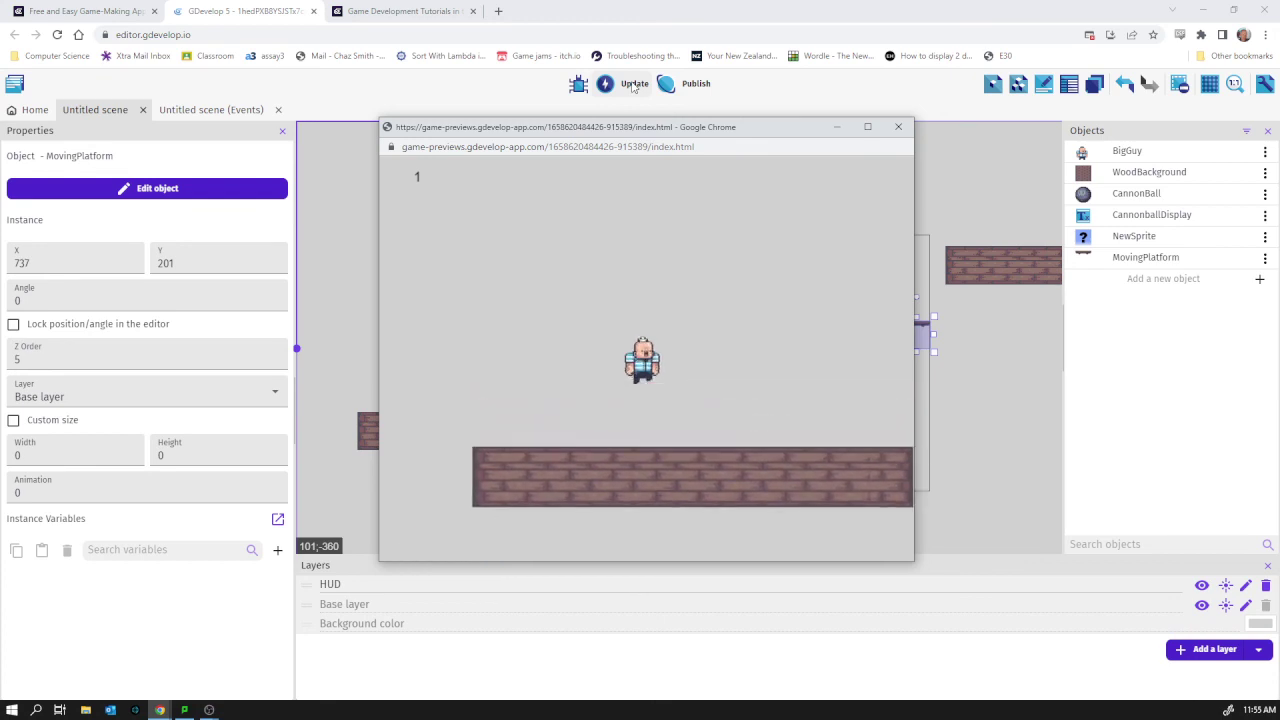
pyautogui.press('Right')
pyautogui.press('Right')
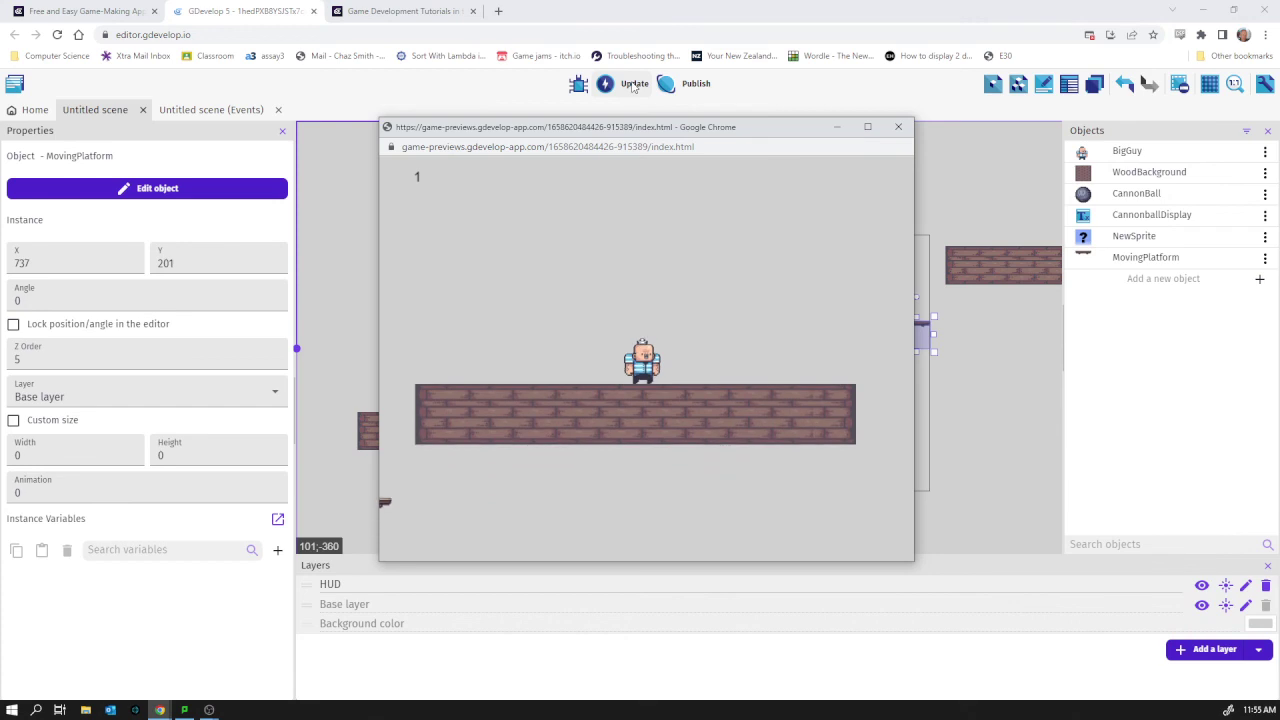
pyautogui.press('space')
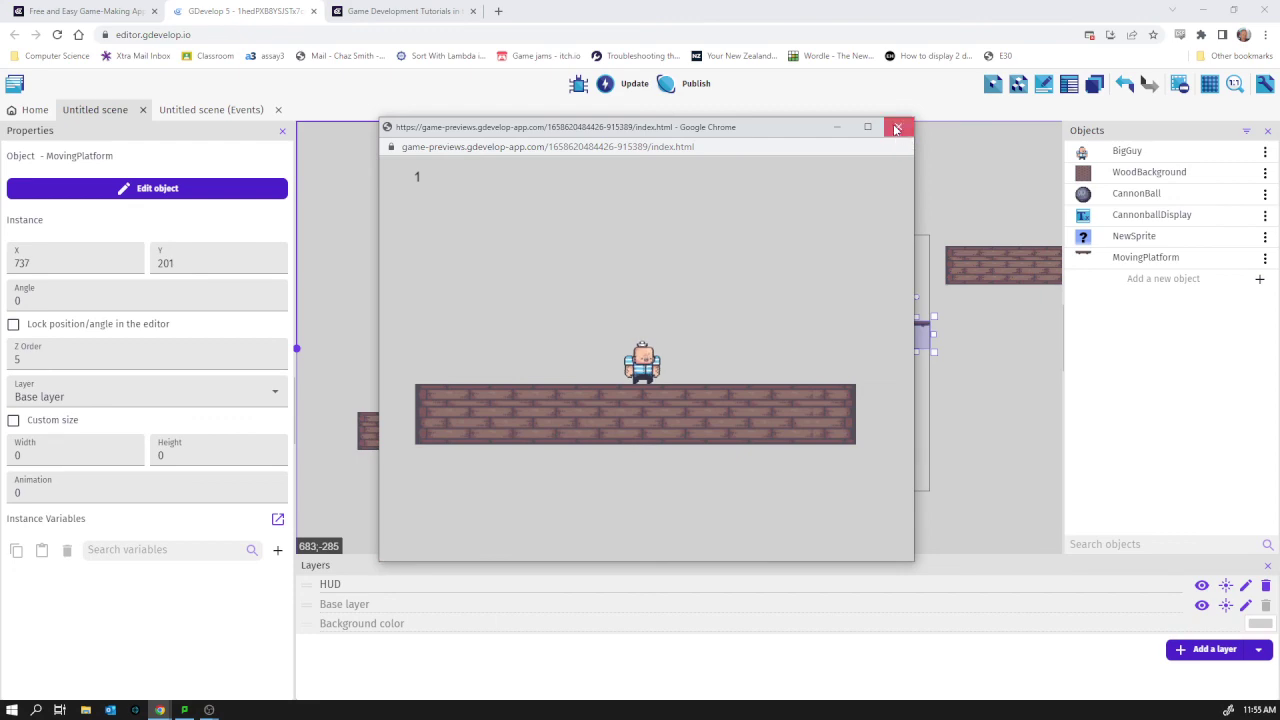
pyautogui.click(897, 129)
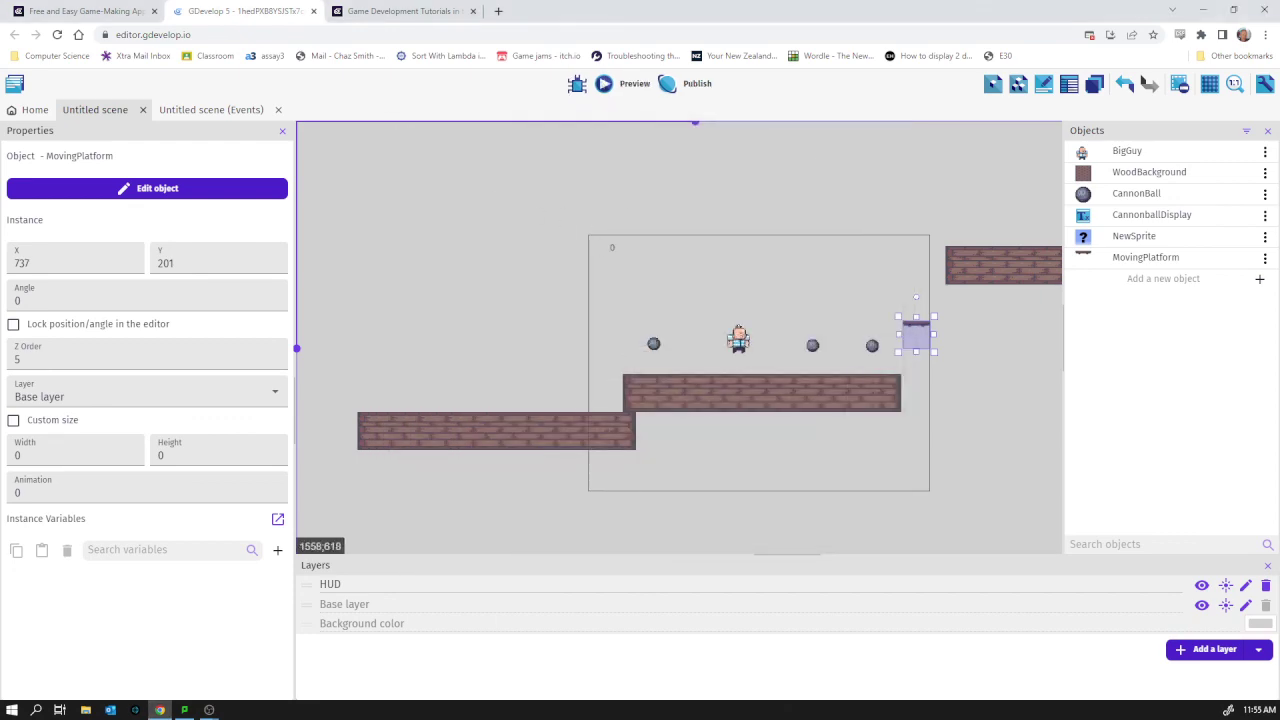